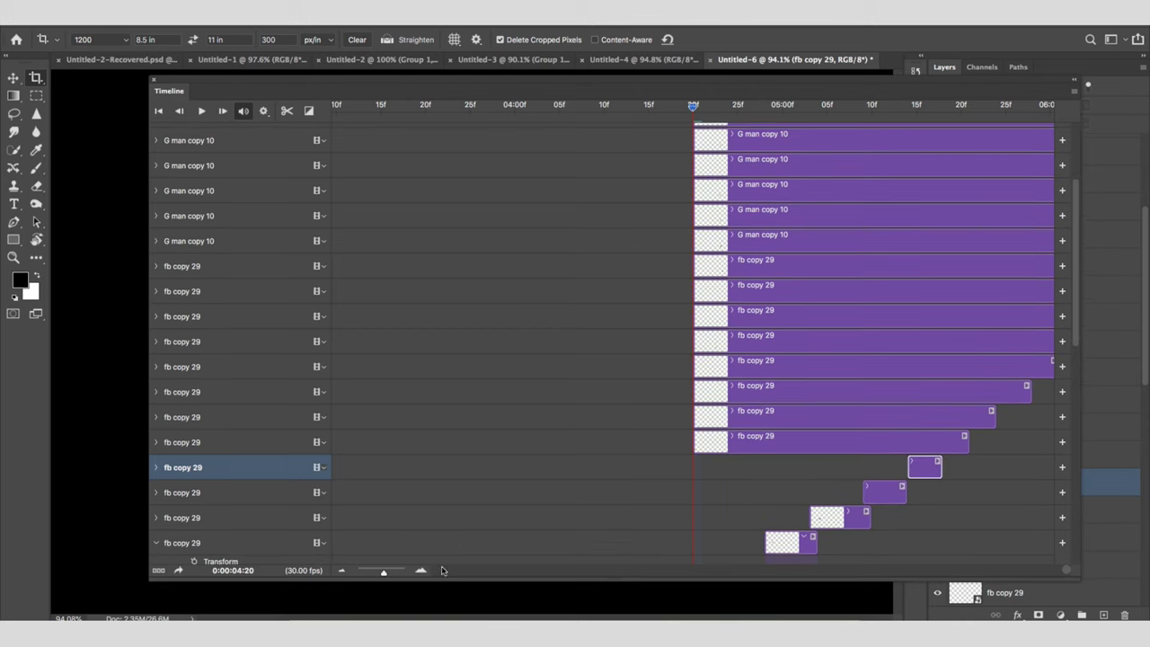
# - Zoom the timeline in slightly around the playhead to reach the fb copy 29 clips
pyautogui.moveTo(372, 572); pyautogui.dragTo(386, 572)
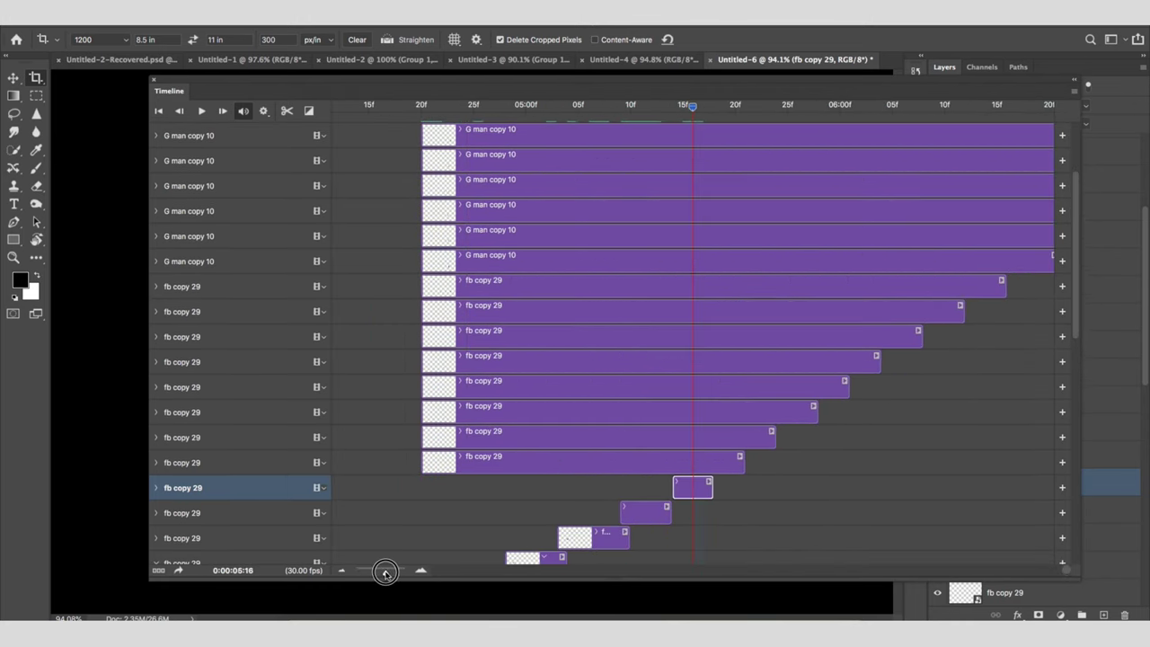
# - Stagger the fb copy 29 ball clips into a staircase, each starting one step later
pyautogui.moveTo(436, 439); pyautogui.dragTo(746, 439)
pyautogui.moveTo(422, 411); pyautogui.dragTo(778, 412)
pyautogui.moveTo(422, 386); pyautogui.dragTo(820, 386)
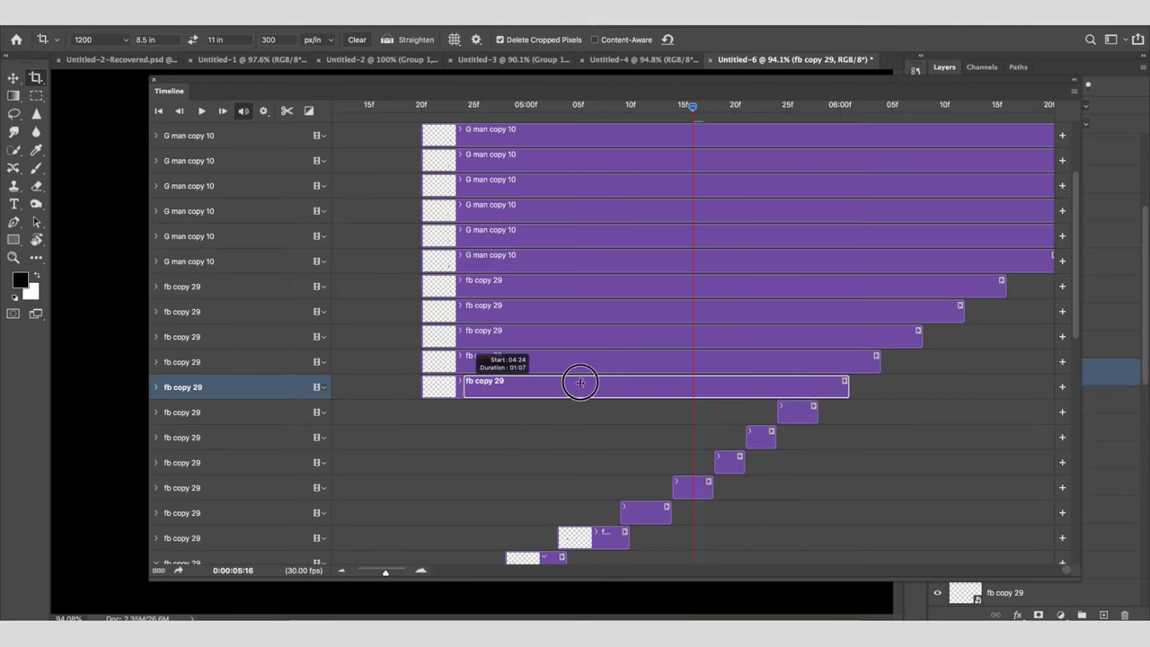
pyautogui.click(421, 358)
pyautogui.moveTo(422, 358); pyautogui.dragTo(851, 358)
pyautogui.moveTo(423, 334); pyautogui.dragTo(884, 335)
pyautogui.moveTo(422, 310); pyautogui.dragTo(926, 310)
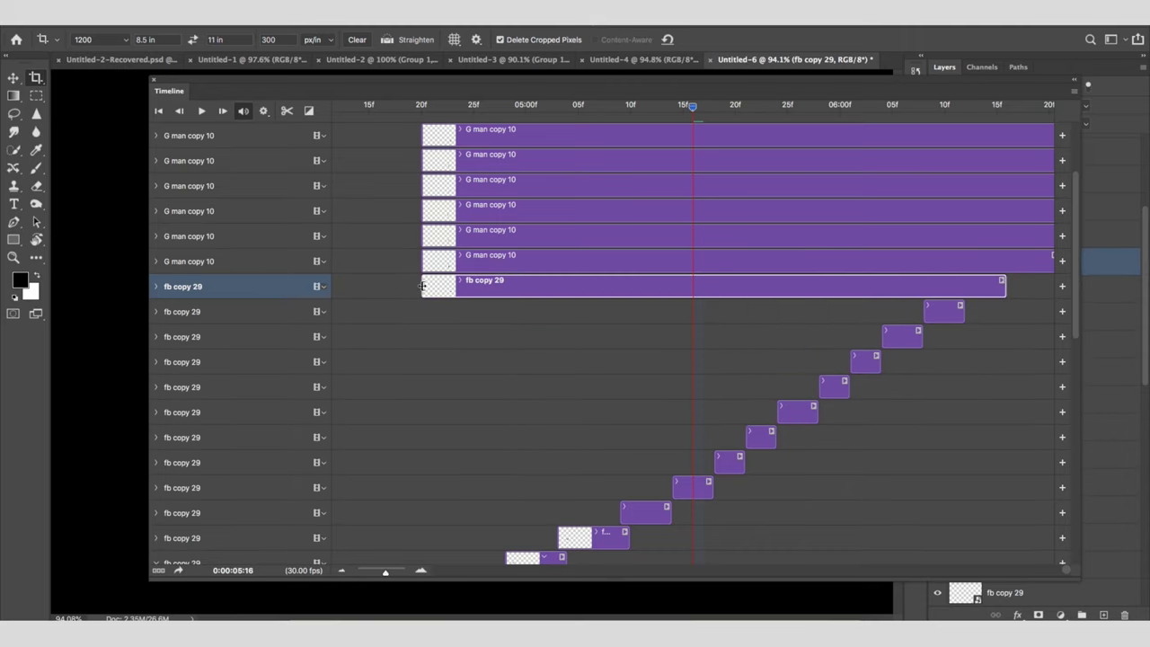
pyautogui.moveTo(422, 284); pyautogui.dragTo(967, 284)
pyautogui.click(426, 261)
pyautogui.moveTo(426, 261); pyautogui.dragTo(976, 261)
# - Zoom out, then trim the lower G man copy 10 clips to start progressively later
pyautogui.moveTo(386, 572); pyautogui.dragTo(367, 572)
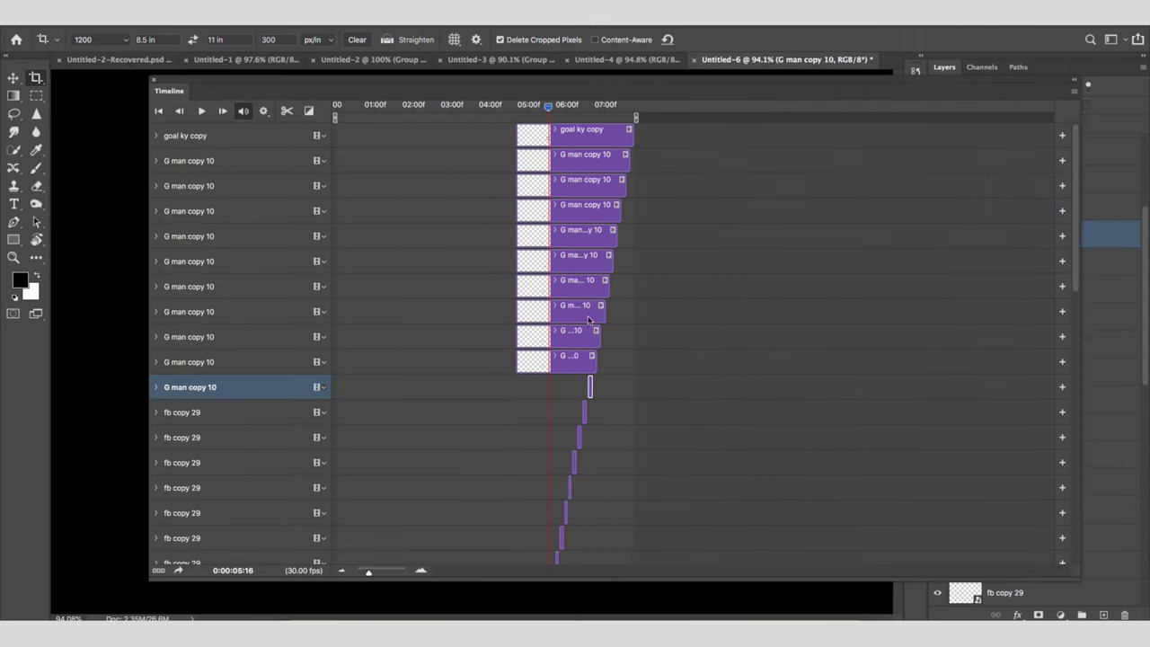
pyautogui.moveTo(517, 359); pyautogui.dragTo(590, 359)
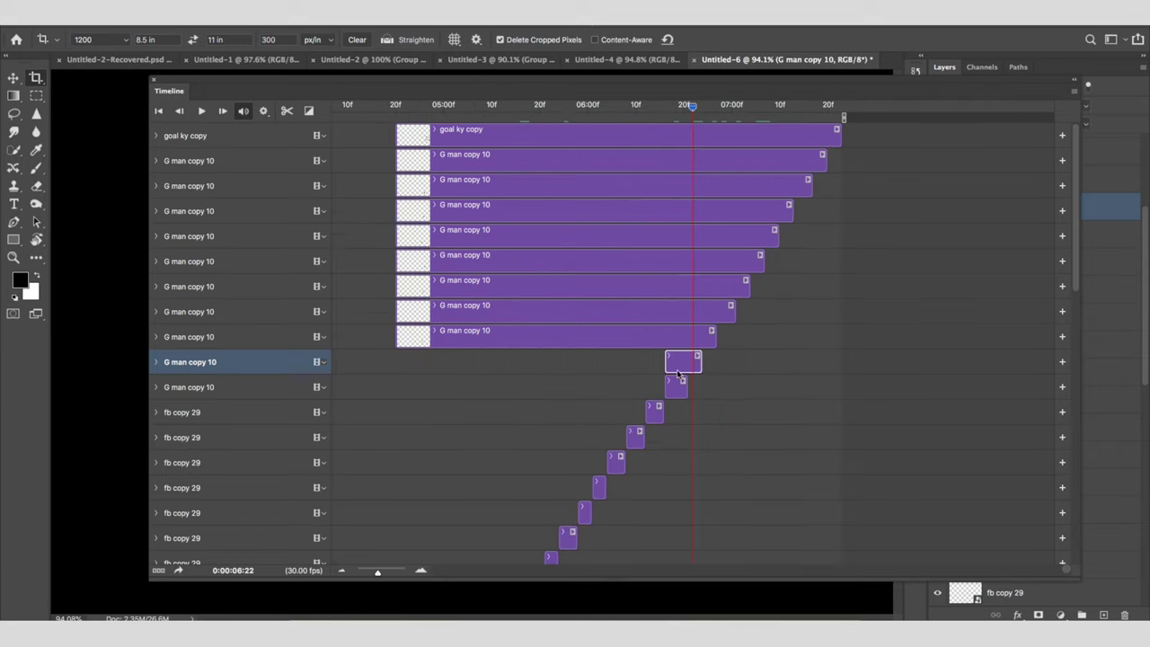
pyautogui.moveTo(398, 336); pyautogui.dragTo(702, 336)
pyautogui.click(398, 311)
pyautogui.moveTo(398, 311); pyautogui.dragTo(718, 311)
pyautogui.click(396, 286)
pyautogui.moveTo(395, 286); pyautogui.dragTo(728, 286)
pyautogui.click(398, 260)
pyautogui.moveTo(398, 261)
pyautogui.mouseDown()
pyautogui.moveTo(752, 261)
pyautogui.moveTo(467, 207)
pyautogui.mouseUp()
# - Stagger the upper G man copy 10 clips and make goal ky copy the final step
pyautogui.click(757, 239)
pyautogui.moveTo(397, 185); pyautogui.dragTo(779, 185)
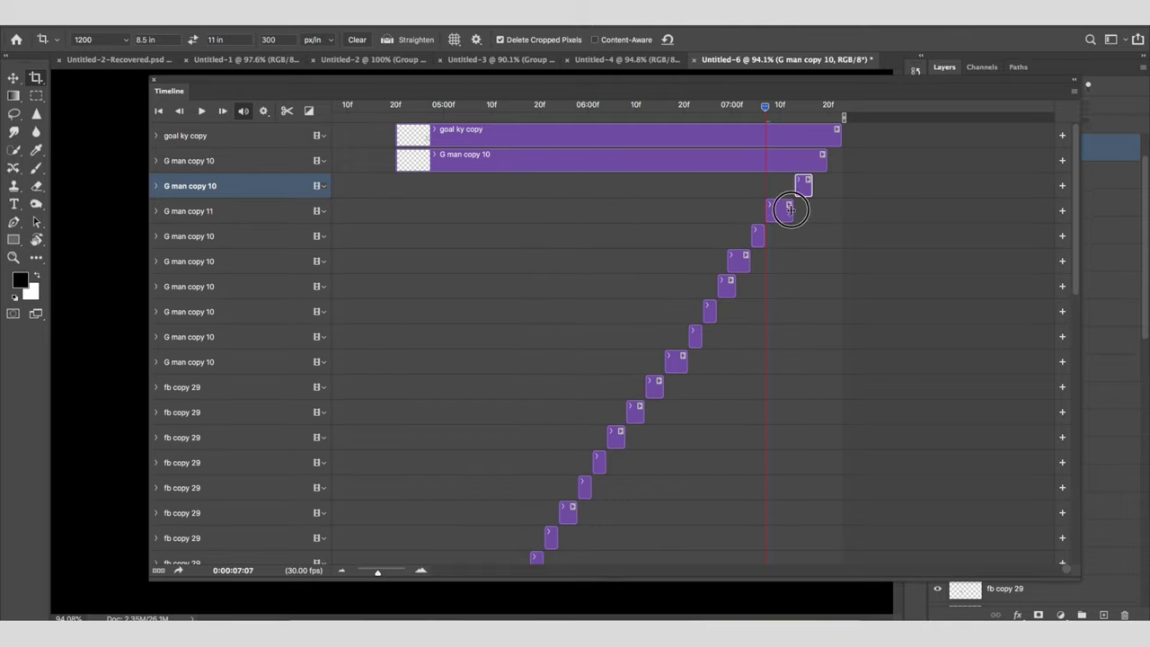
pyautogui.click(398, 160)
pyautogui.moveTo(398, 160); pyautogui.dragTo(800, 160)
pyautogui.click(398, 135)
pyautogui.moveTo(398, 134); pyautogui.dragTo(816, 135)
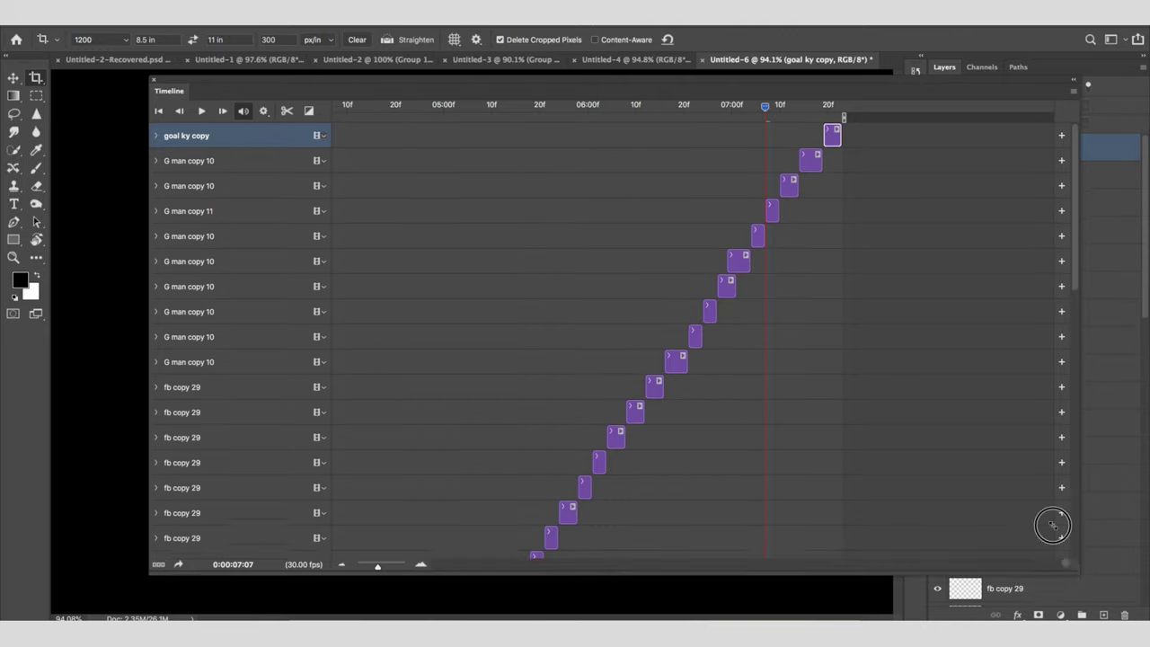
pyautogui.moveTo(886, 410)
pyautogui.mouseDown()
pyautogui.moveTo(1024, 273)
pyautogui.moveTo(470, 398)
pyautogui.mouseUp()
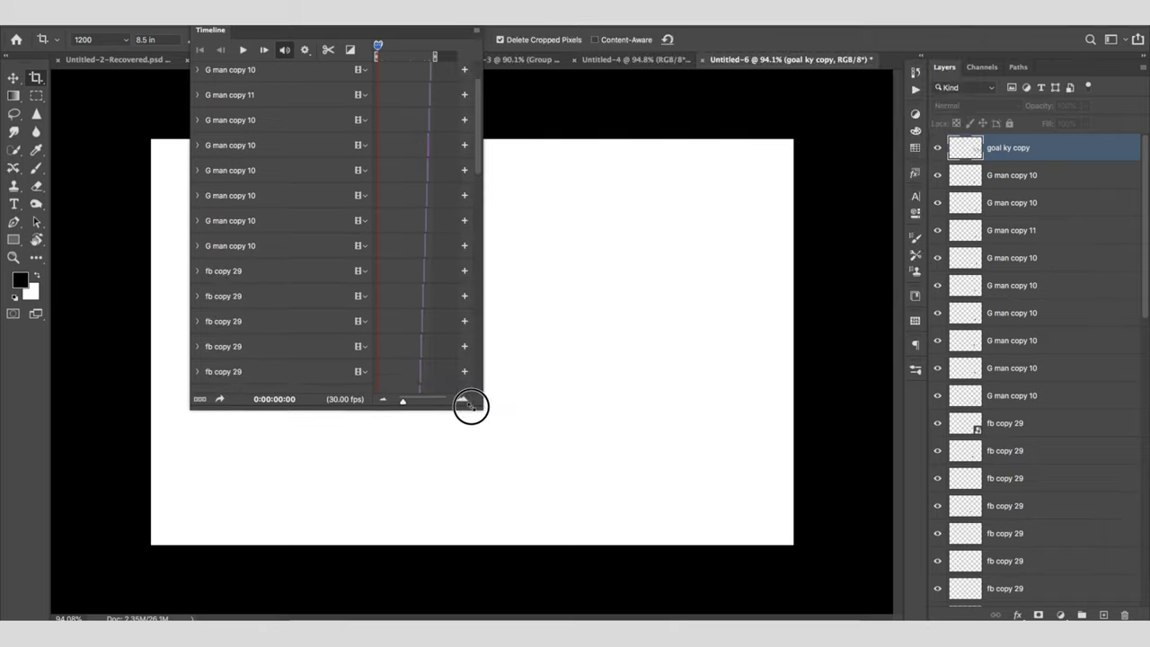
# - Move the Timeline aside, play the staggered animation, then collapse and reopen the panel
pyautogui.moveTo(269, 29); pyautogui.dragTo(894, 42)
pyautogui.click(870, 63)
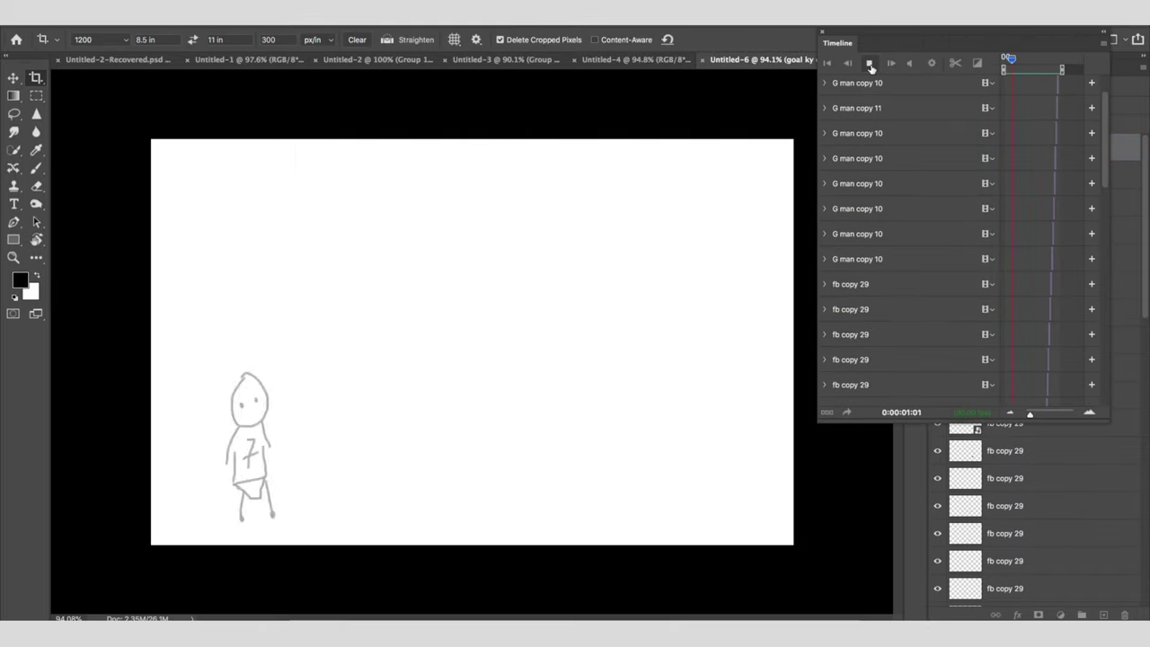
pyautogui.click(708, 436)
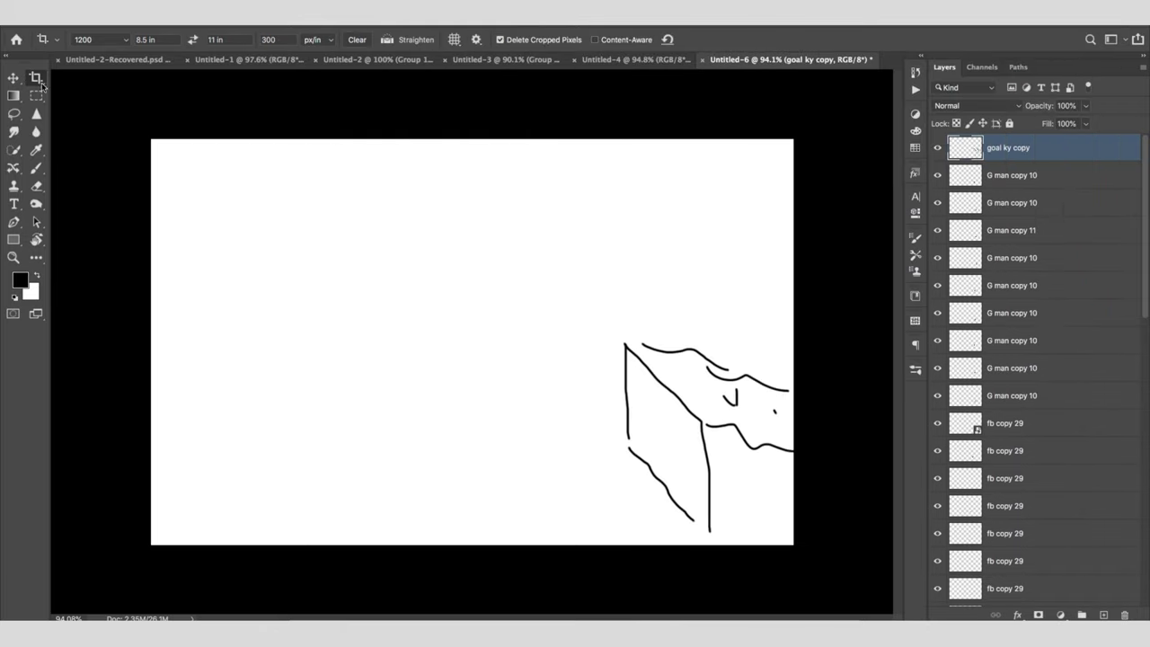
pyautogui.press('v')
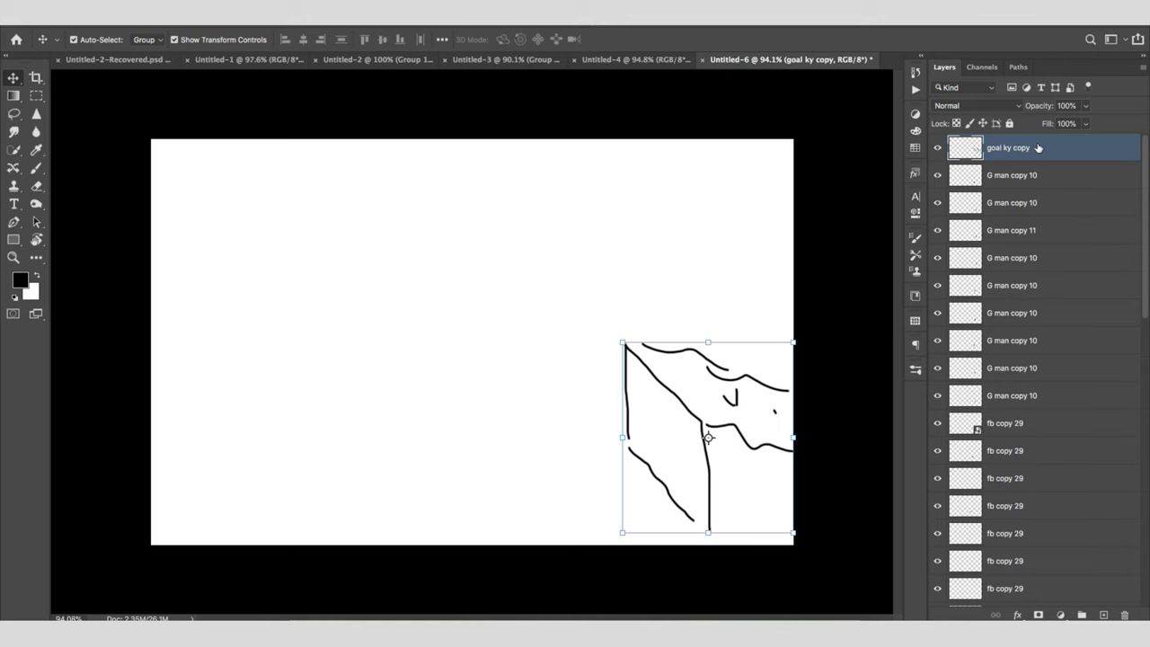
pyautogui.click(422, 419)
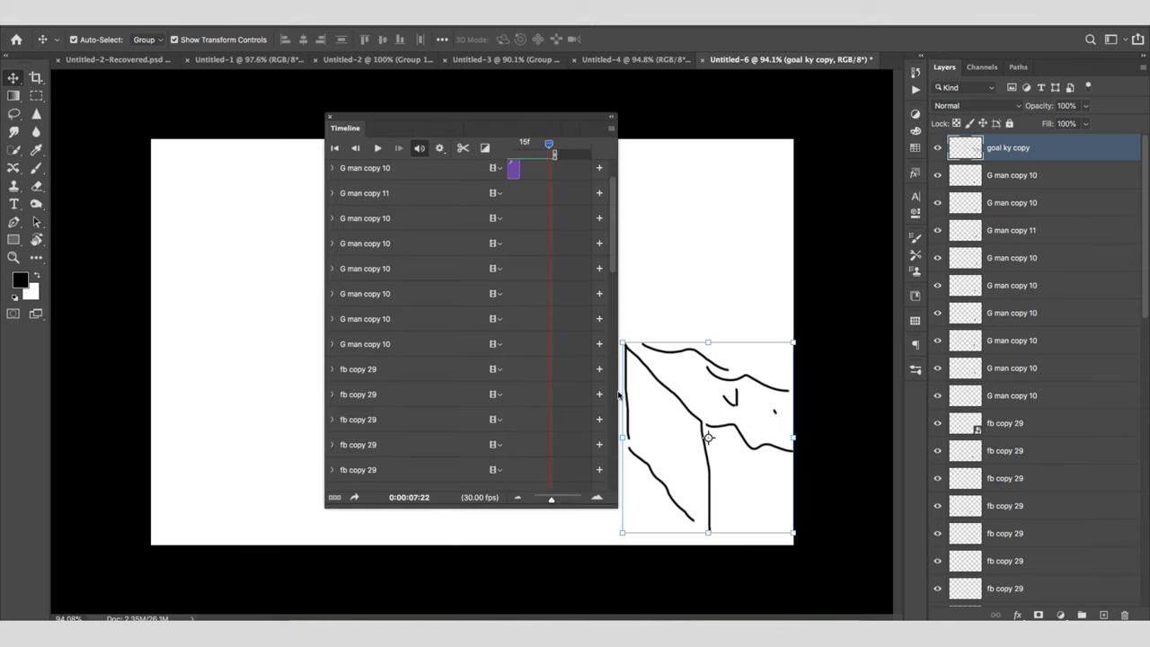
# - Make the second- and third-row G man copy 10 clips start at 04:28
pyautogui.scroll(-5, 618, 253)
pyautogui.moveTo(618, 336); pyautogui.dragTo(1145, 337)
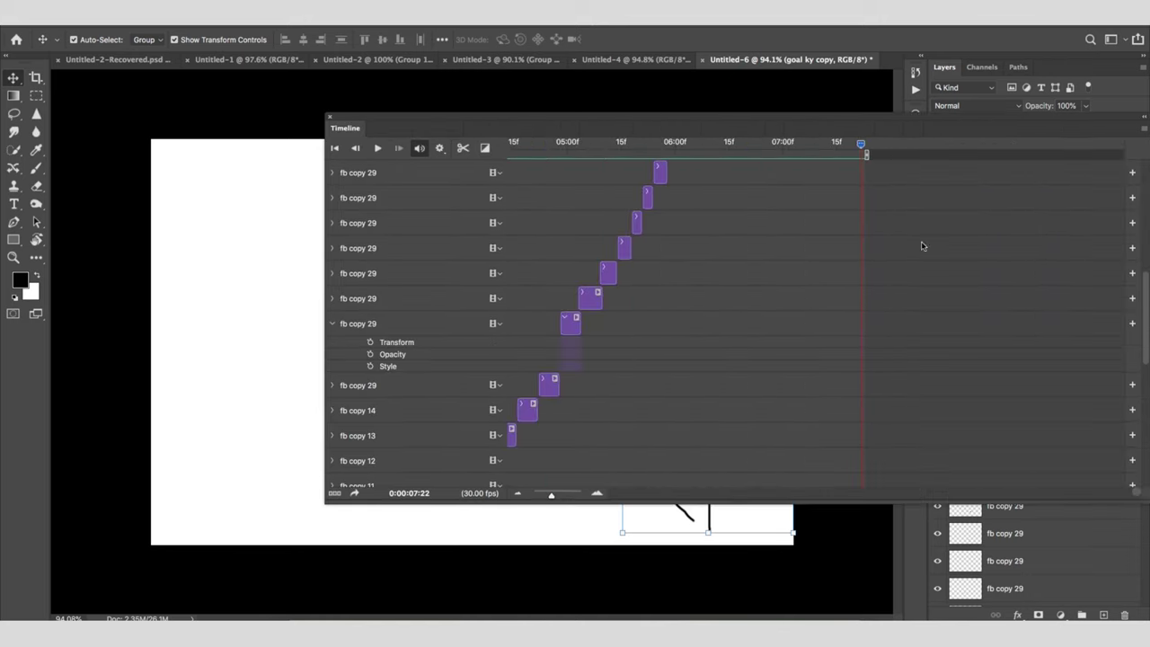
pyautogui.scroll(-10, 402, 316)
pyautogui.scroll(15, 402, 316)
pyautogui.moveTo(378, 128); pyautogui.dragTo(273, 465)
pyautogui.moveTo(959, 492)
pyautogui.mouseDown()
pyautogui.moveTo(803, 223)
pyautogui.moveTo(411, 252)
pyautogui.moveTo(390, 566)
pyautogui.moveTo(495, 543)
pyautogui.moveTo(700, 85)
pyautogui.mouseUp()
pyautogui.moveTo(618, 448); pyautogui.dragTo(648, 446)
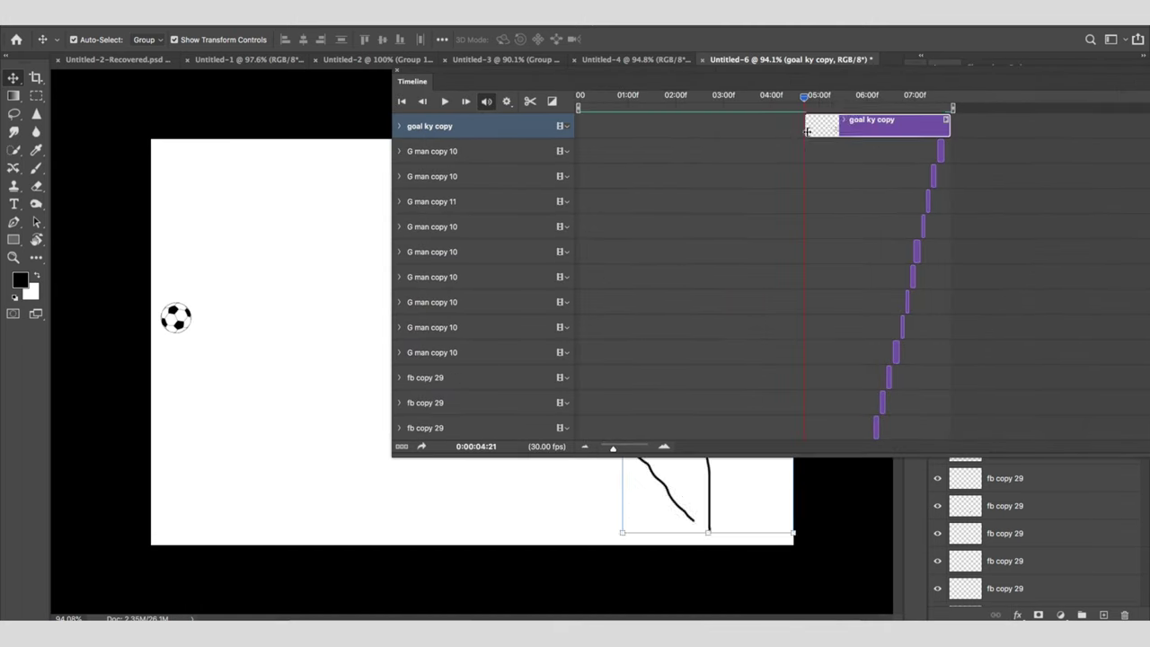
pyautogui.moveTo(875, 79)
pyautogui.mouseDown()
pyautogui.moveTo(707, 485)
pyautogui.moveTo(688, 212)
pyautogui.mouseUp()
pyautogui.moveTo(752, 290); pyautogui.dragTo(618, 290)
pyautogui.moveTo(744, 315); pyautogui.dragTo(630, 314)
pyautogui.moveTo(629, 220)
pyautogui.mouseDown()
pyautogui.moveTo(609, 474)
pyautogui.moveTo(511, 29)
pyautogui.mouseUp()
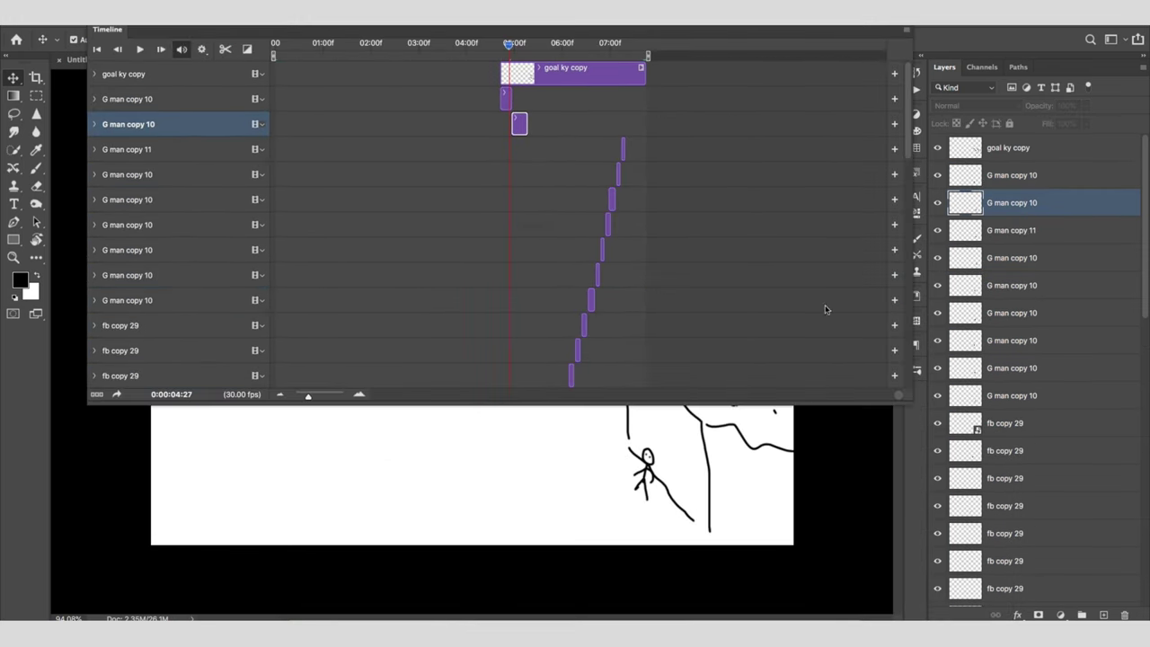
# - Trim the G man copy 11 and following G man copy 10 clips to start earlier, around 06:08
pyautogui.moveTo(622, 149); pyautogui.dragTo(528, 149)
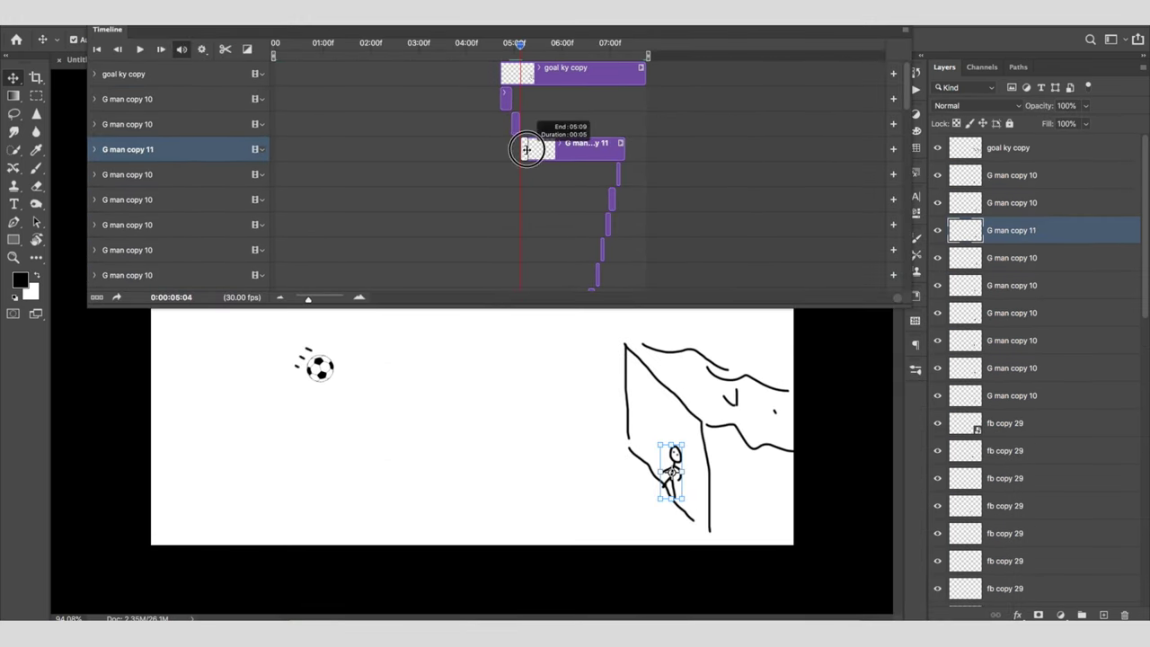
pyautogui.click(626, 176)
pyautogui.moveTo(519, 43); pyautogui.dragTo(506, 61)
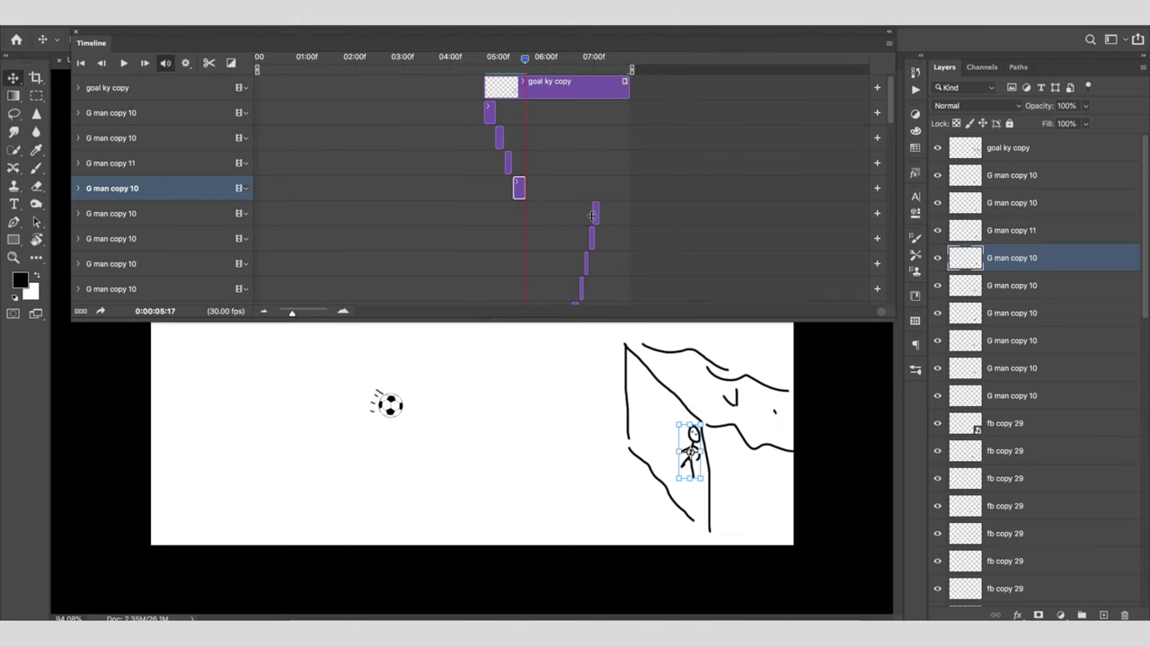
pyautogui.moveTo(593, 213); pyautogui.dragTo(524, 213)
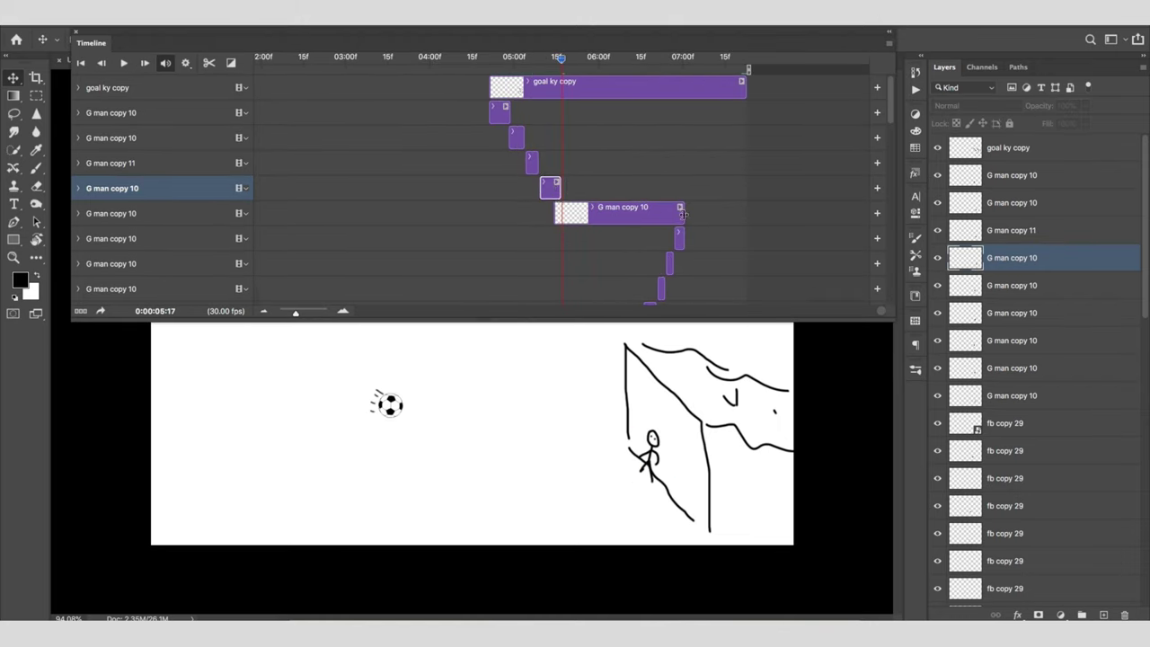
pyautogui.click(682, 213)
pyautogui.moveTo(669, 238); pyautogui.dragTo(577, 238)
pyautogui.moveTo(611, 190); pyautogui.dragTo(541, 189)
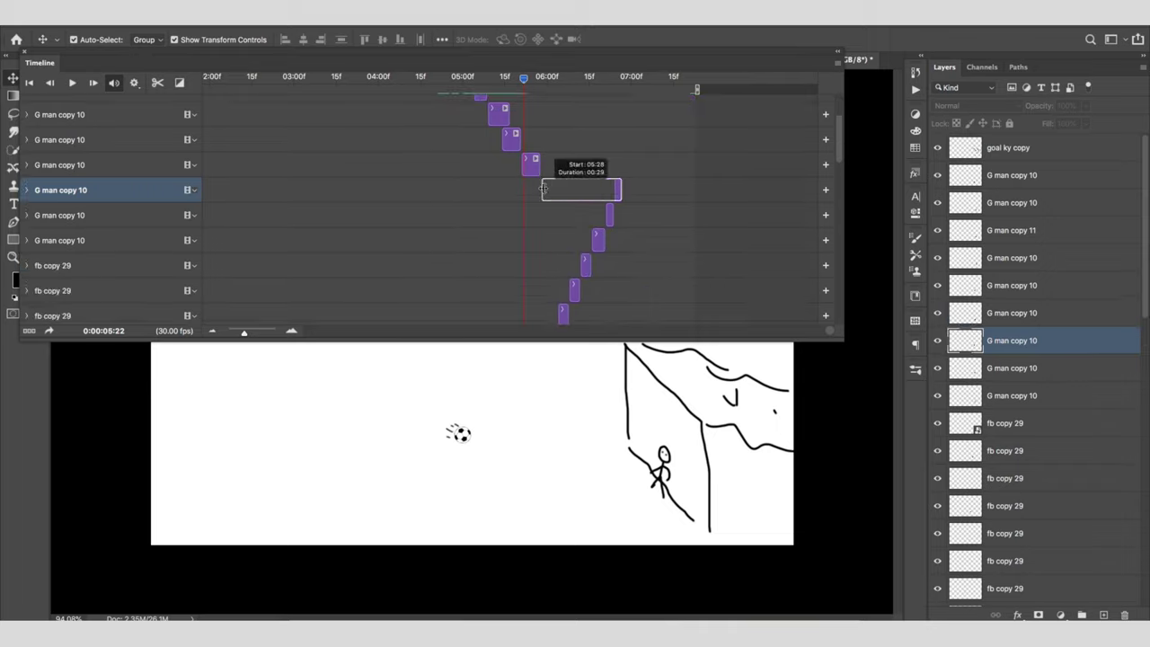
pyautogui.moveTo(607, 213); pyautogui.dragTo(562, 214)
pyautogui.moveTo(577, 100); pyautogui.dragTo(567, 100)
pyautogui.click(584, 239)
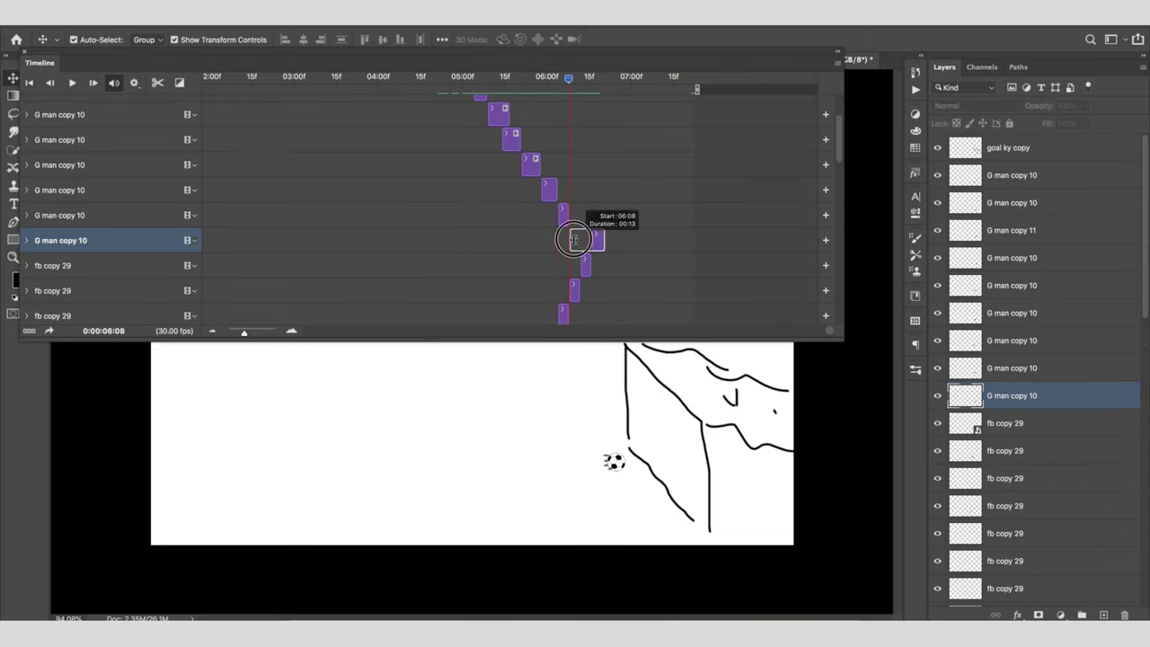
pyautogui.moveTo(582, 240); pyautogui.dragTo(579, 240)
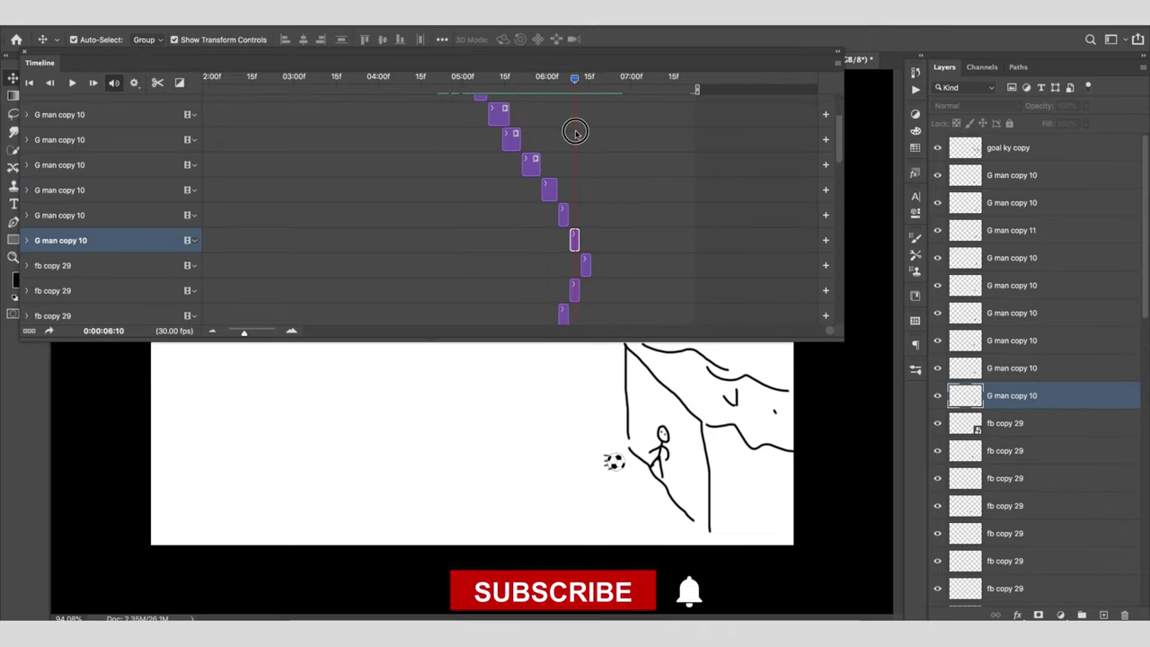
# - Duplicate the keeper layer as G man copy 12 and split it at 06:12 into G man copy 13
pyautogui.hotkey('ctrl', 'j')
pyautogui.moveTo(576, 79)
pyautogui.mouseDown()
pyautogui.moveTo(562, 88)
pyautogui.moveTo(588, 79)
pyautogui.mouseUp()
pyautogui.scroll(-2, 593, 206)
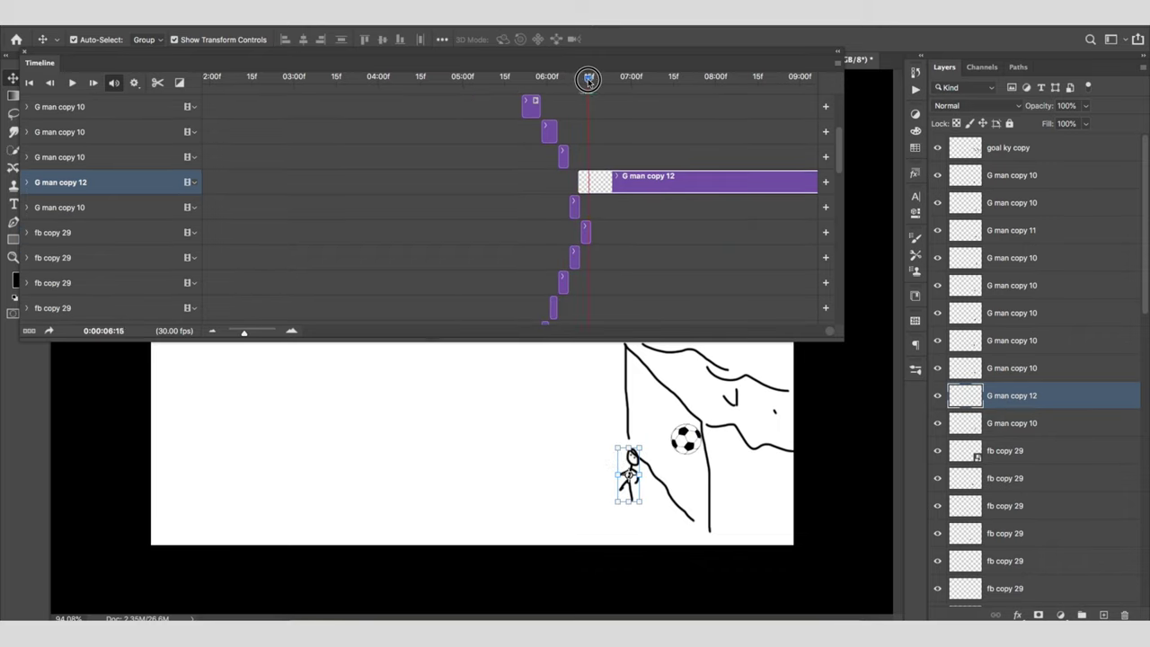
pyautogui.moveTo(572, 79); pyautogui.dragTo(581, 80)
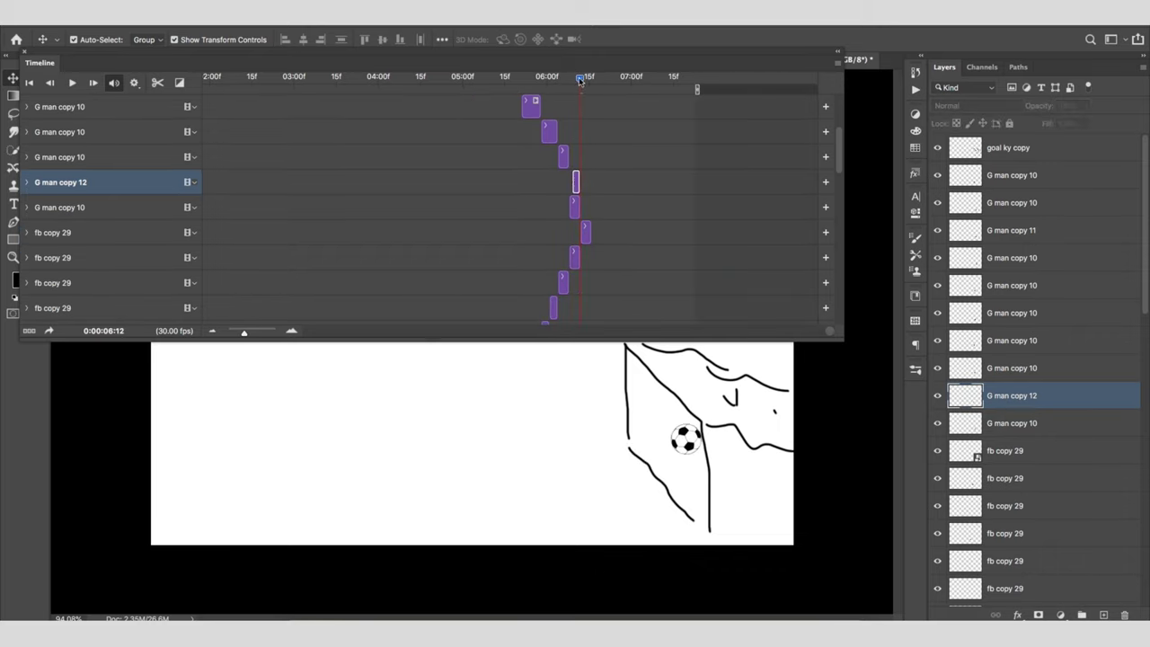
pyautogui.click(1004, 400)
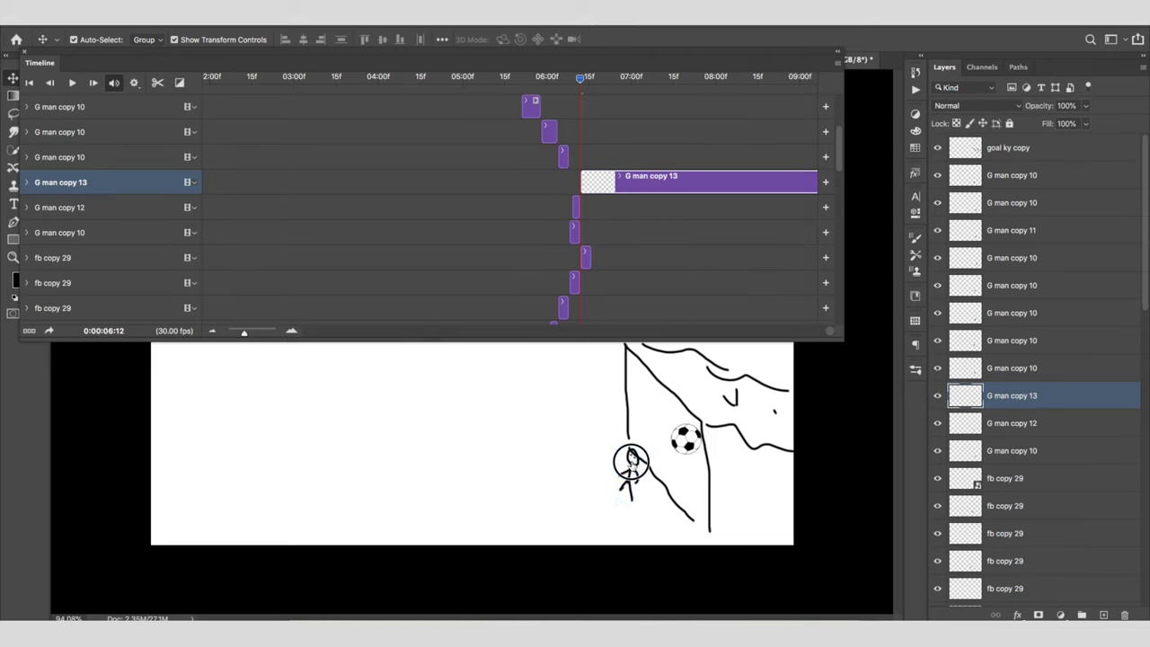
# - Paint the keeper's dive in G man copy 13 and trim the end of the G man copy 12 clip
pyautogui.press('b')
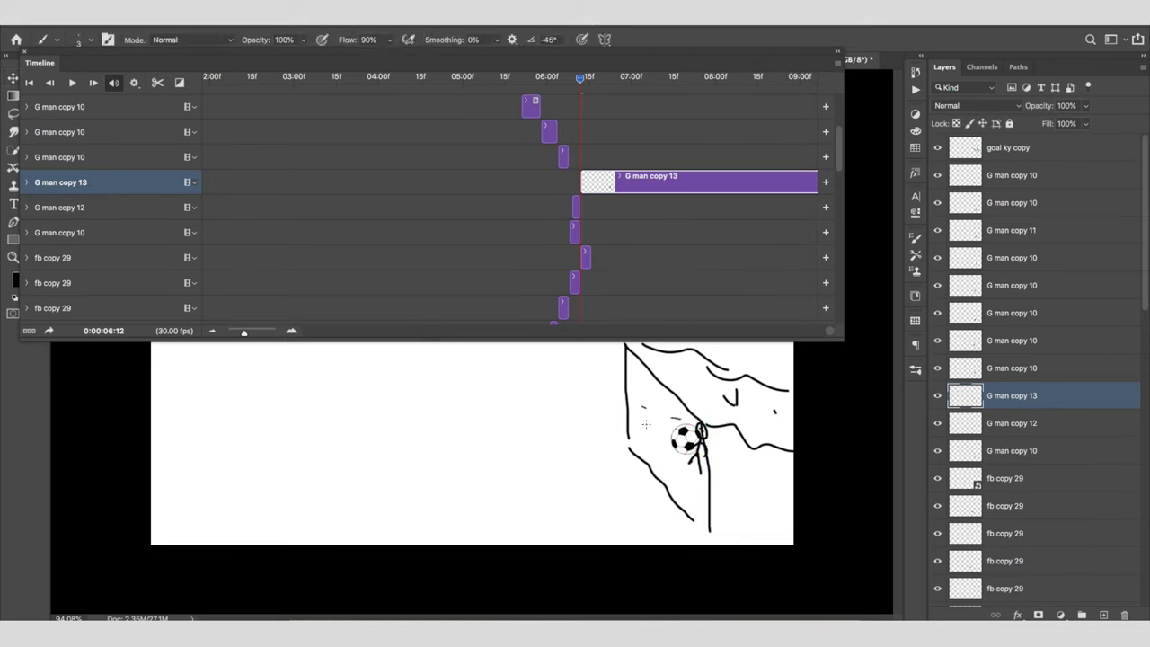
pyautogui.press('Delete')
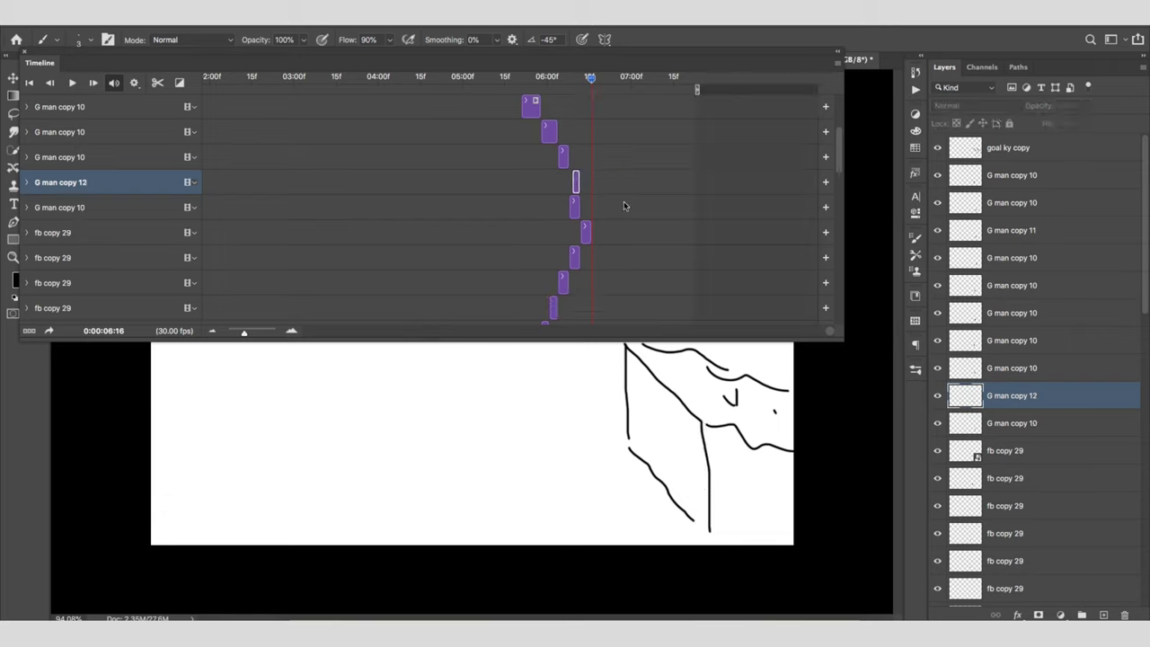
pyautogui.hotkey('ctrl', 'z')
pyautogui.click(587, 78)
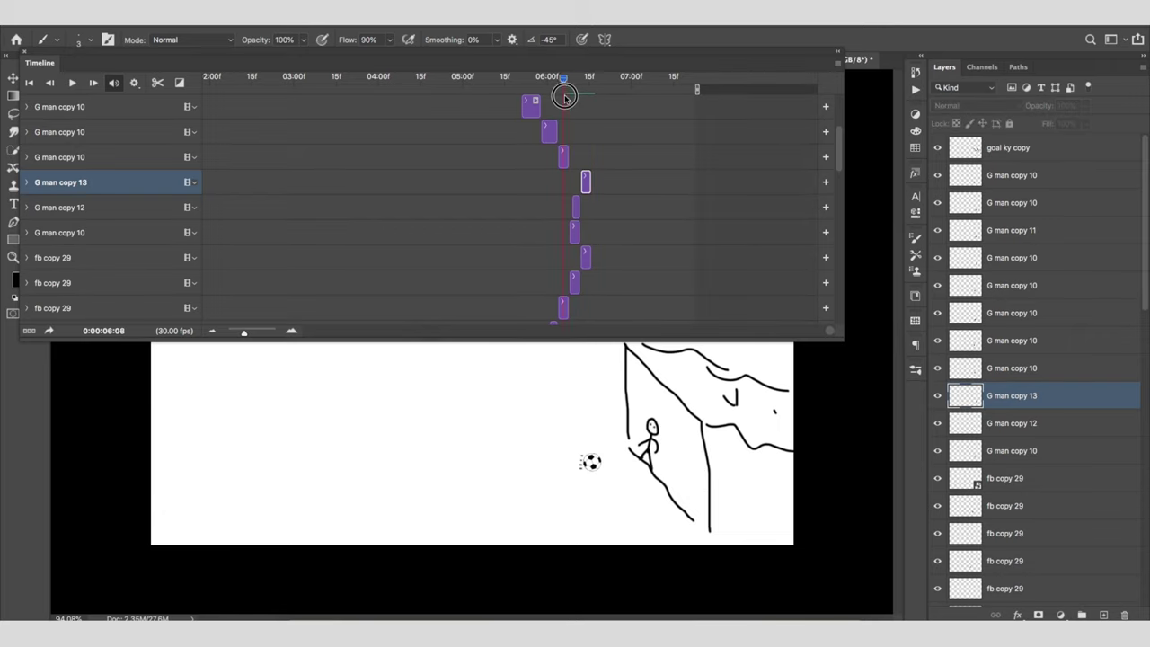
pyautogui.scroll(3, 564, 179)
pyautogui.scroll(-2, 575, 216)
pyautogui.moveTo(578, 236); pyautogui.dragTo(596, 210)
pyautogui.click(586, 79)
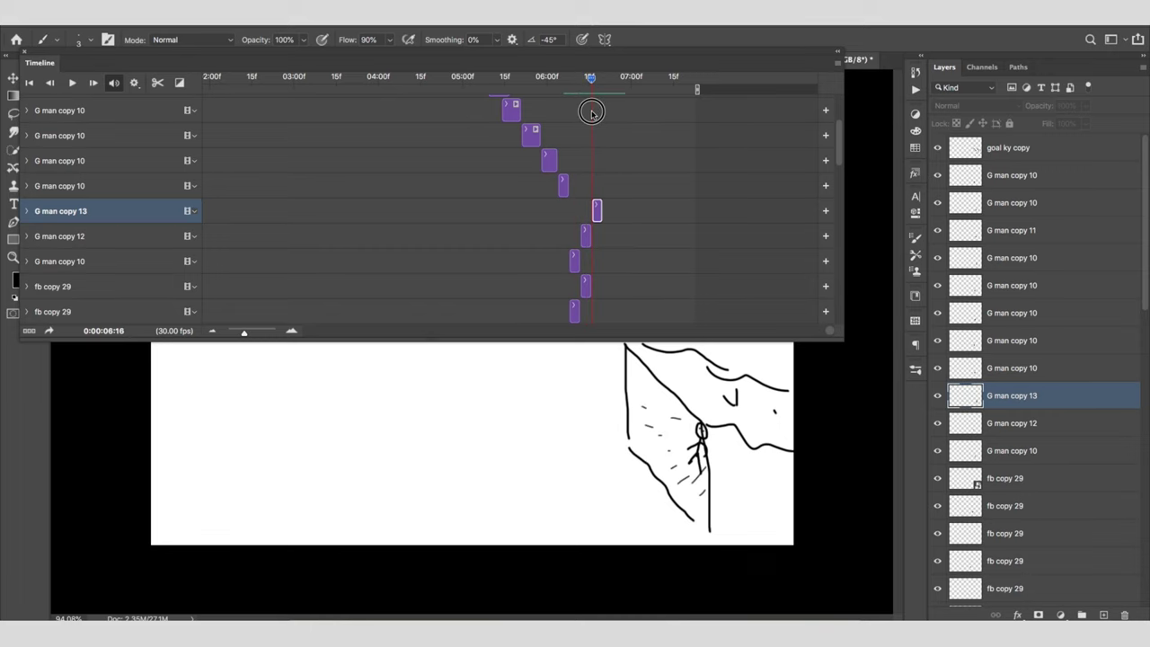
# - Duplicate the latest ball frame into fb copy 30 and resize and reposition the ball
pyautogui.scroll(-1, 1012, 325)
pyautogui.click(1004, 453)
pyautogui.hotkey('ctrl', 'j')
pyautogui.press('v')
pyautogui.hotkey('ctrl', 't')
pyautogui.click(613, 78)
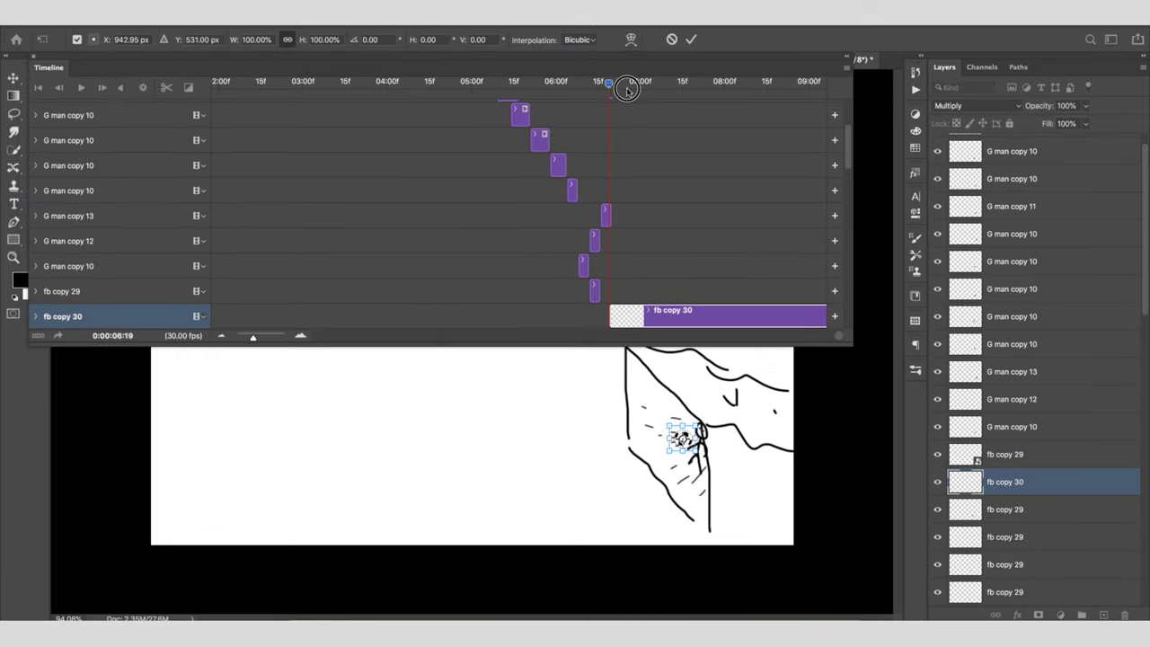
# - Undo the extra ball duplicate and delete the G man copy 12 frame
pyautogui.hotkey('ctrl', 'j')
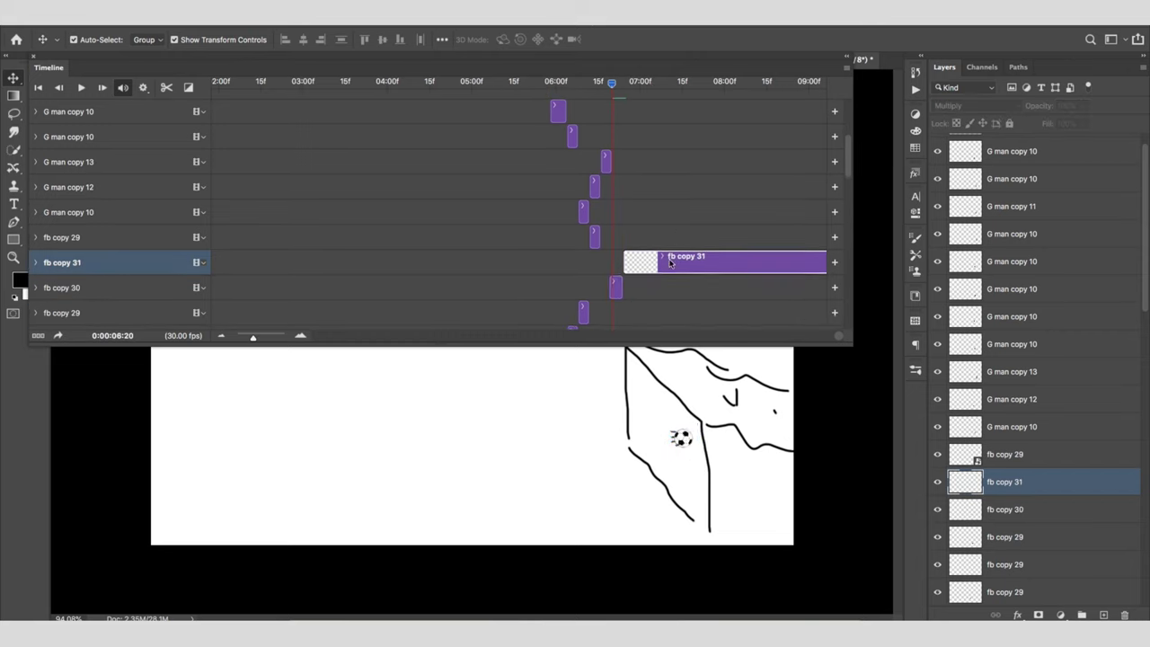
pyautogui.hotkey('ctrl', 'z')
pyautogui.click(583, 112)
pyautogui.click(582, 252)
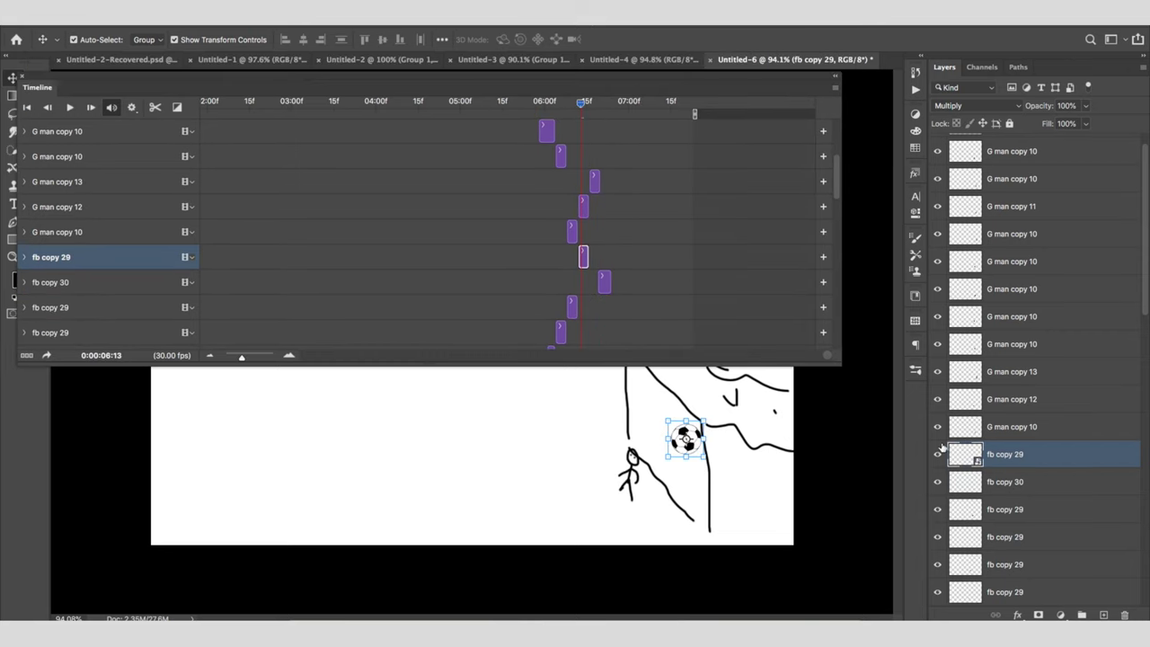
pyautogui.click(970, 399)
pyautogui.press('Delete')
pyautogui.click(567, 115)
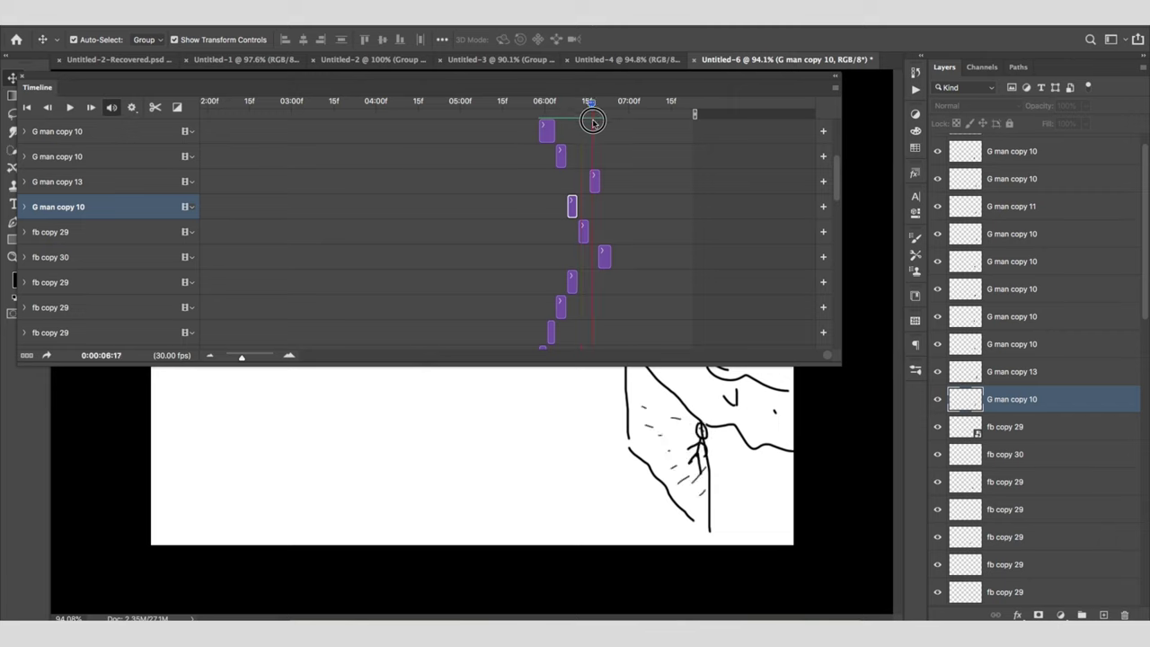
# - Create a spare fb copy 31 ball frame, then delete it again
pyautogui.click(986, 483)
pyautogui.click(988, 509)
pyautogui.moveTo(988, 509); pyautogui.dragTo(997, 441)
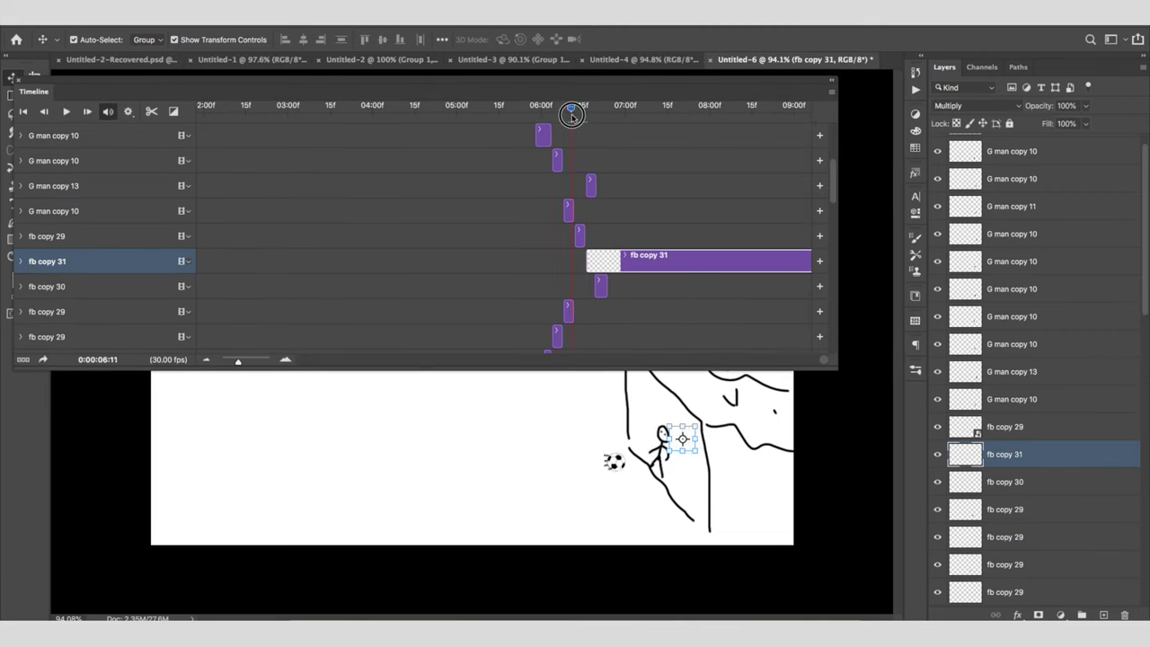
pyautogui.click(592, 184)
pyautogui.click(638, 260)
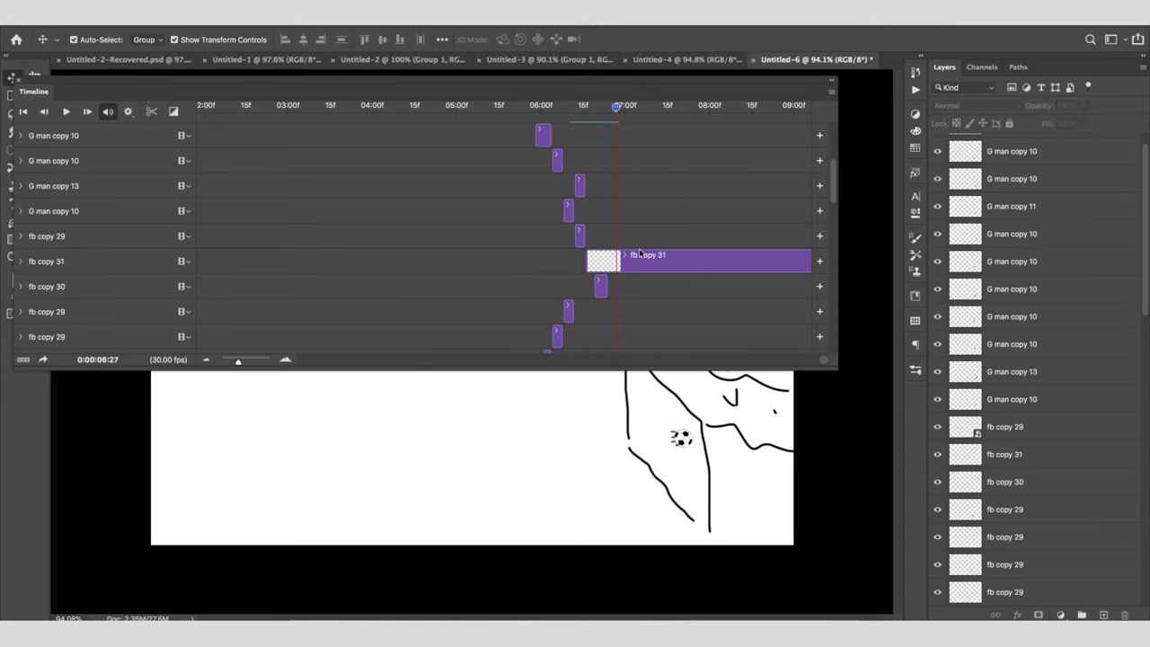
pyautogui.press('Delete')
pyautogui.click(623, 132)
# - Shrink the timeline panel, scrub to 6:12, and play the animation from the start
pyautogui.moveTo(665, 368); pyautogui.dragTo(584, 221)
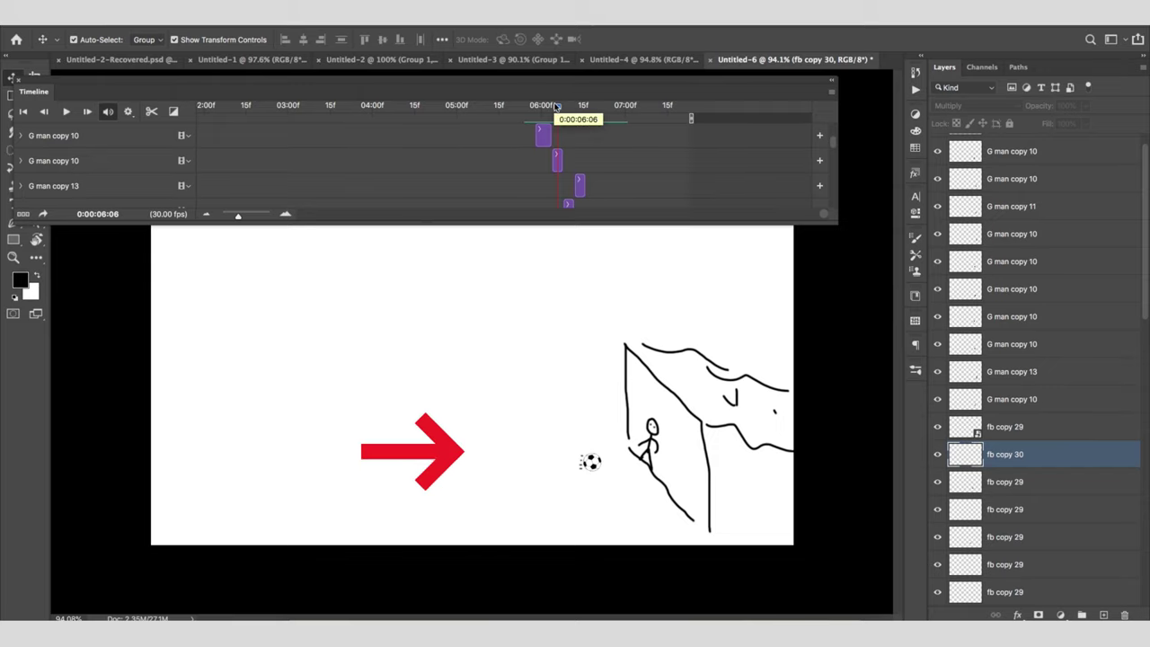
pyautogui.moveTo(536, 120); pyautogui.dragTo(574, 122)
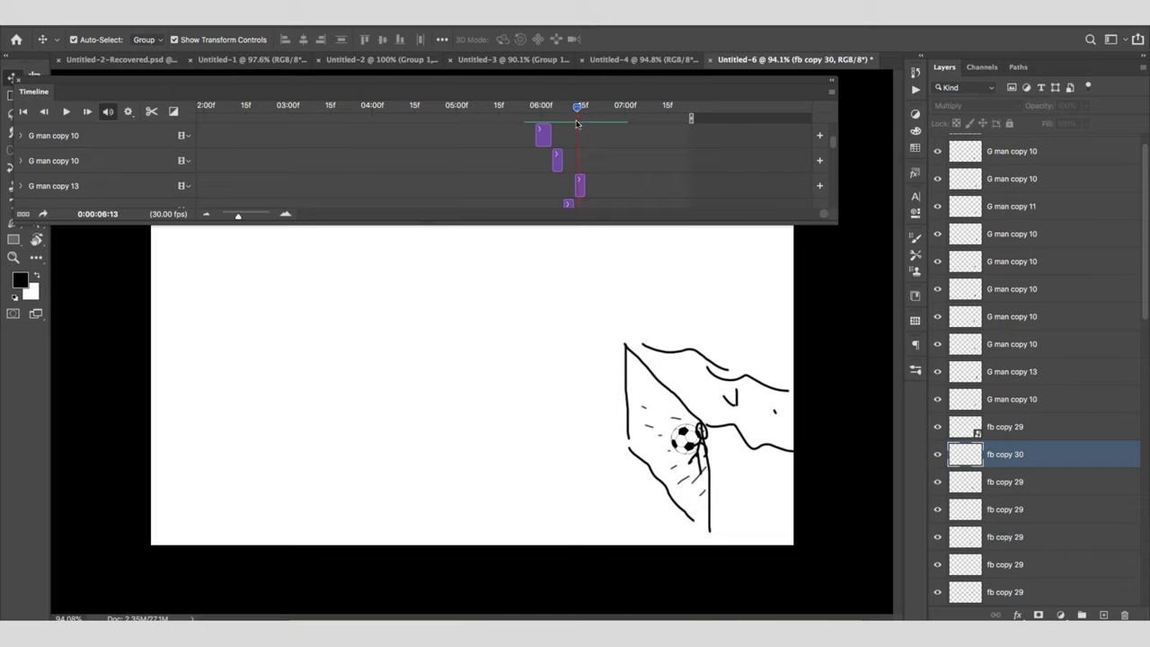
pyautogui.click(201, 108)
pyautogui.press('space')
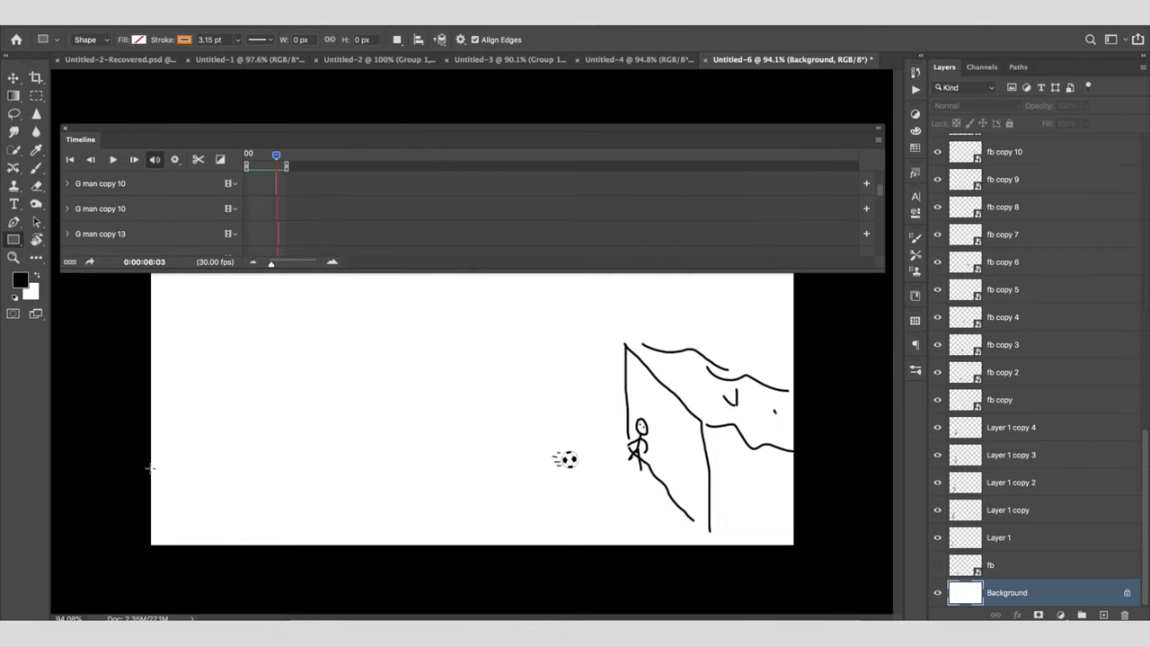
# - Draw a green grass rectangle along the bottom and roughen its top edge with a textured mask brush
pyautogui.moveTo(798, 618); pyautogui.dragTo(798, 617)
pyautogui.click(1037, 614)
pyautogui.press('b')
pyautogui.moveTo(152, 422); pyautogui.dragTo(416, 441)
pyautogui.hotkey('ctrl', 'z')
pyautogui.moveTo(217, 450); pyautogui.dragTo(790, 440)
pyautogui.click(79, 39)
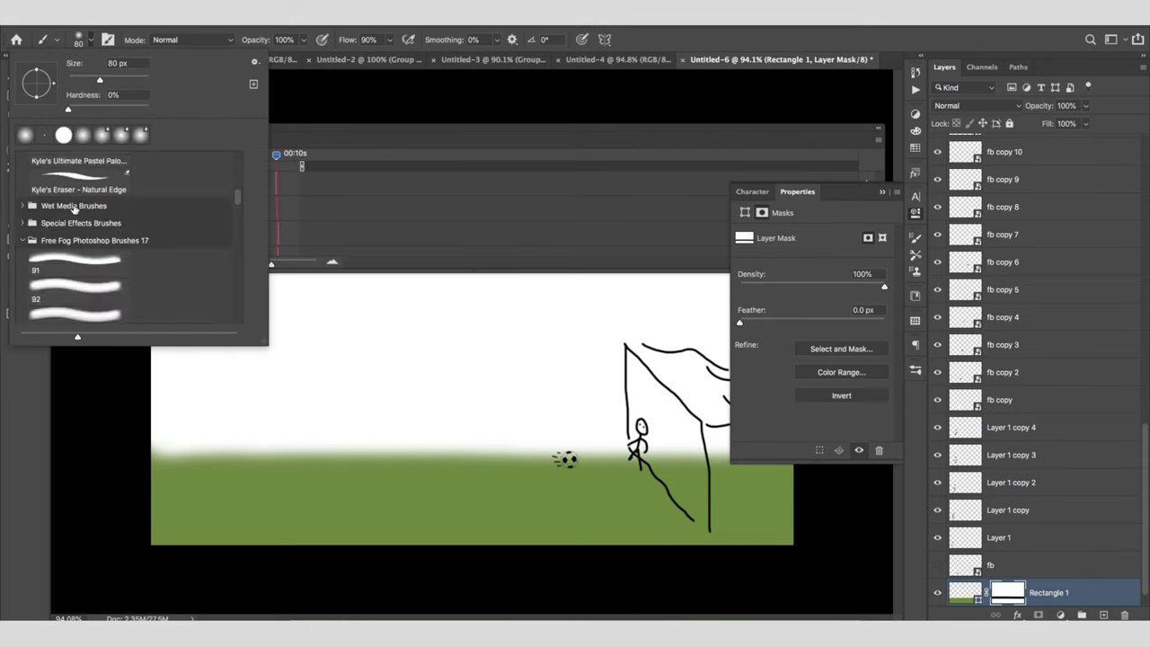
pyautogui.doubleClick(74, 208)
pyautogui.moveTo(346, 456); pyautogui.dragTo(311, 458)
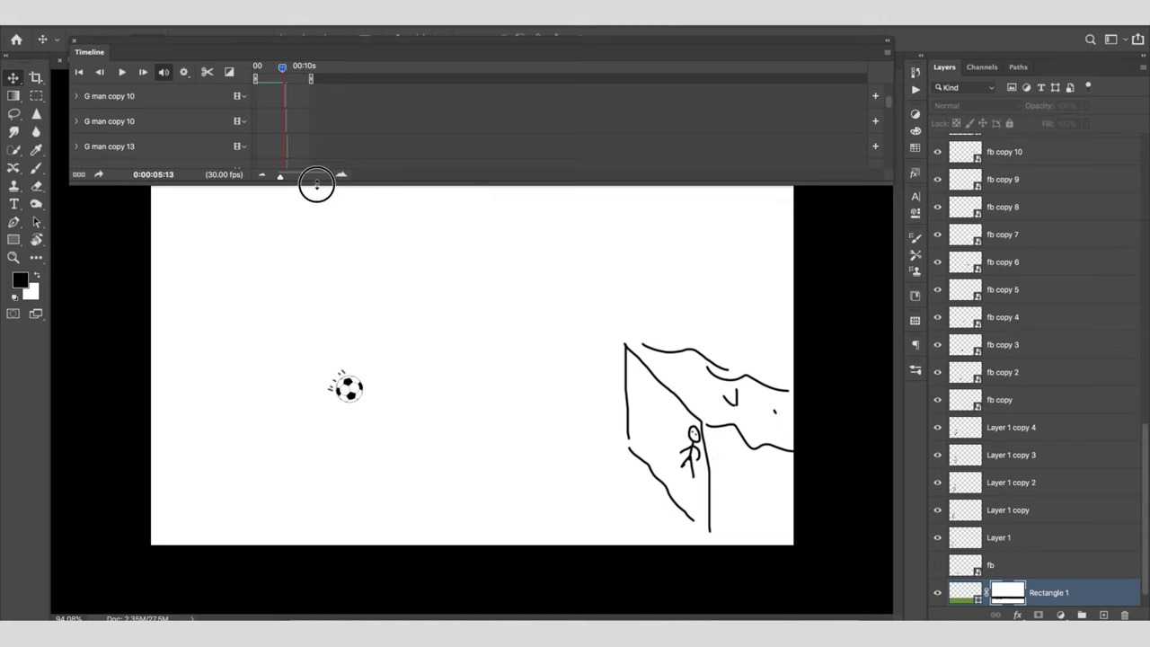
# - Move the Rectangle 1 grass clip to the timeline start, play the animation, and zoom out
pyautogui.moveTo(316, 183); pyautogui.dragTo(880, 286)
pyautogui.moveTo(220, 235); pyautogui.dragTo(227, 235)
pyautogui.press('space')
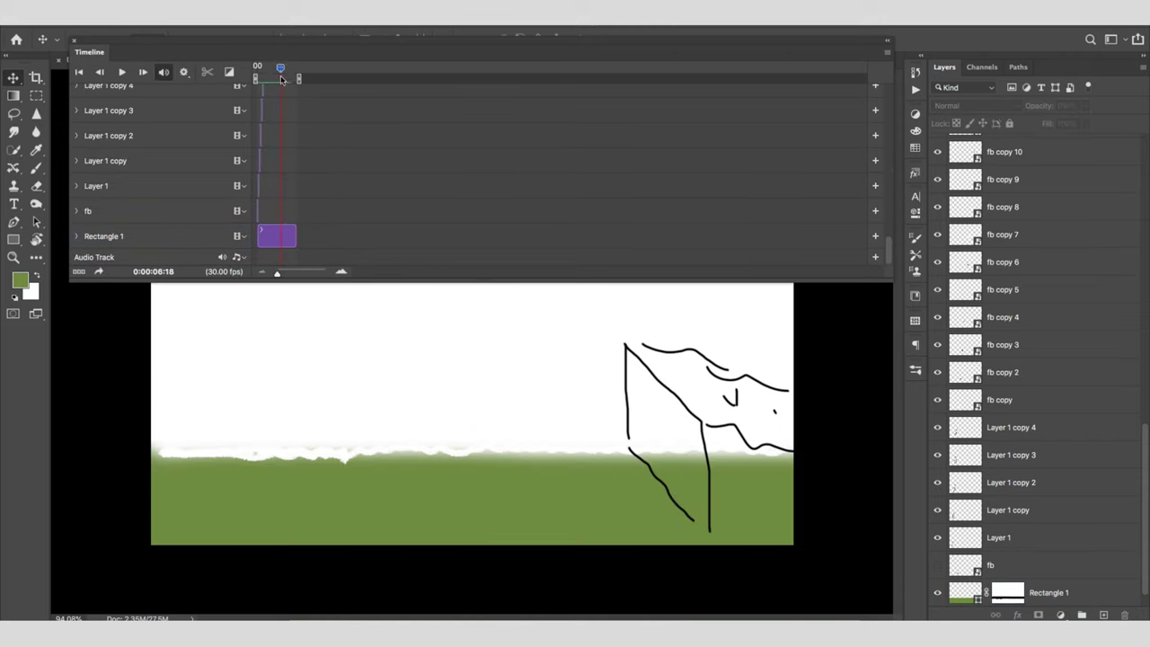
pyautogui.moveTo(277, 271); pyautogui.dragTo(290, 273)
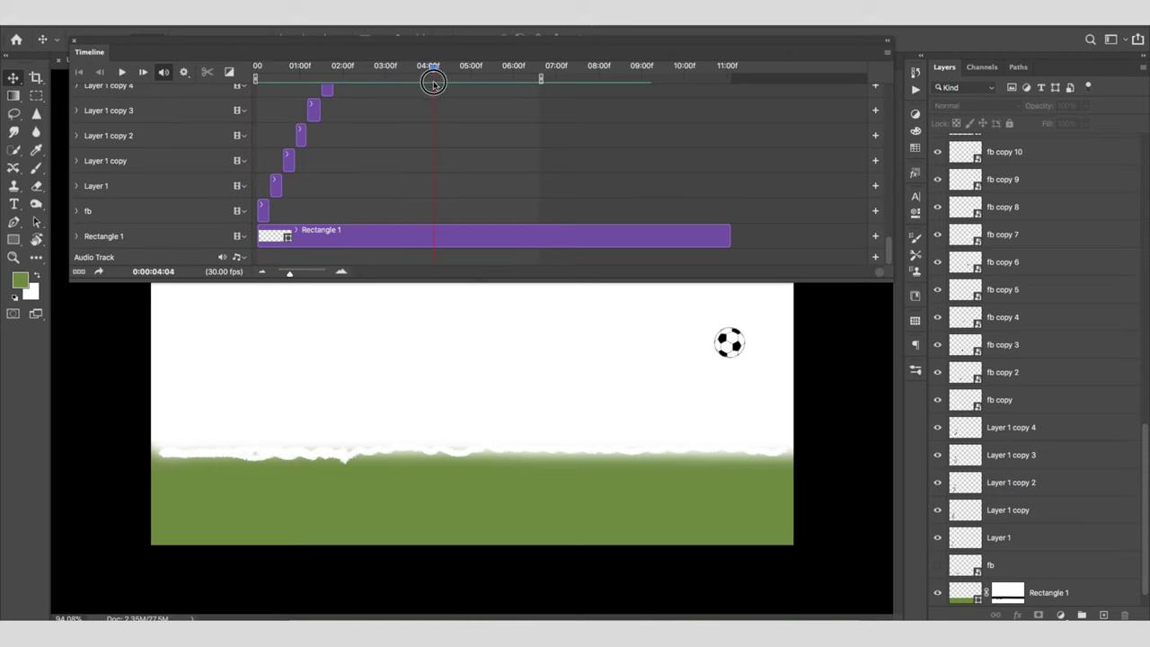
# - Save the layered animation to the Desktop as the Photoshop document 'C7 kick .psd'
pyautogui.hotkey('ctrl', 'shift', 's')
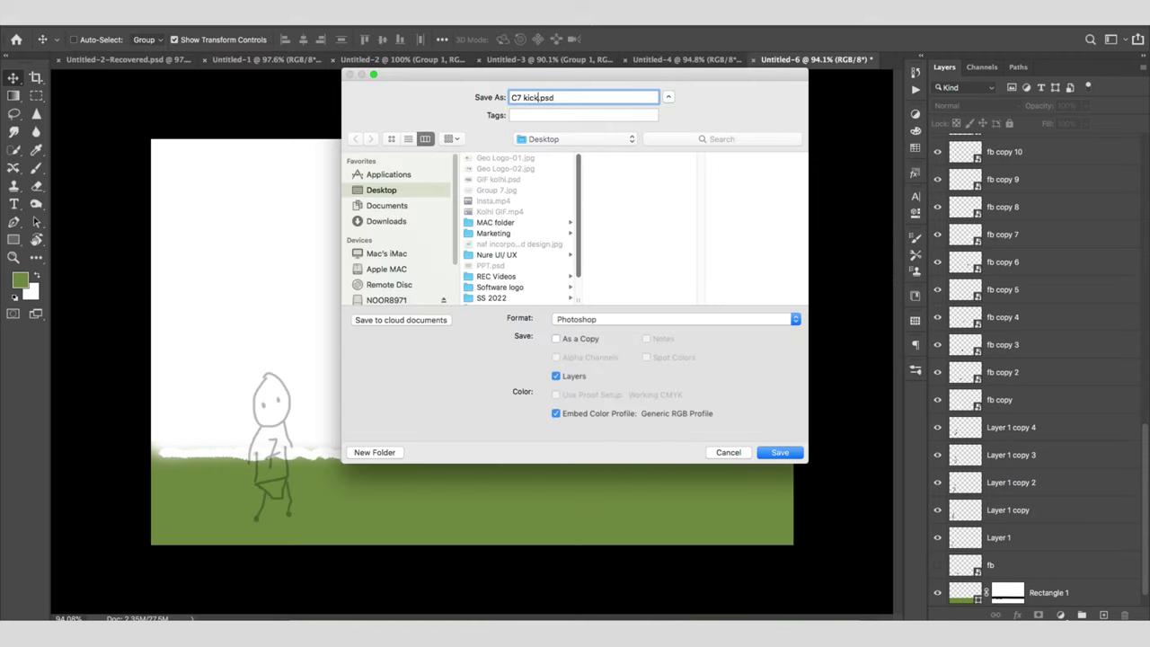
pyautogui.click(779, 453)
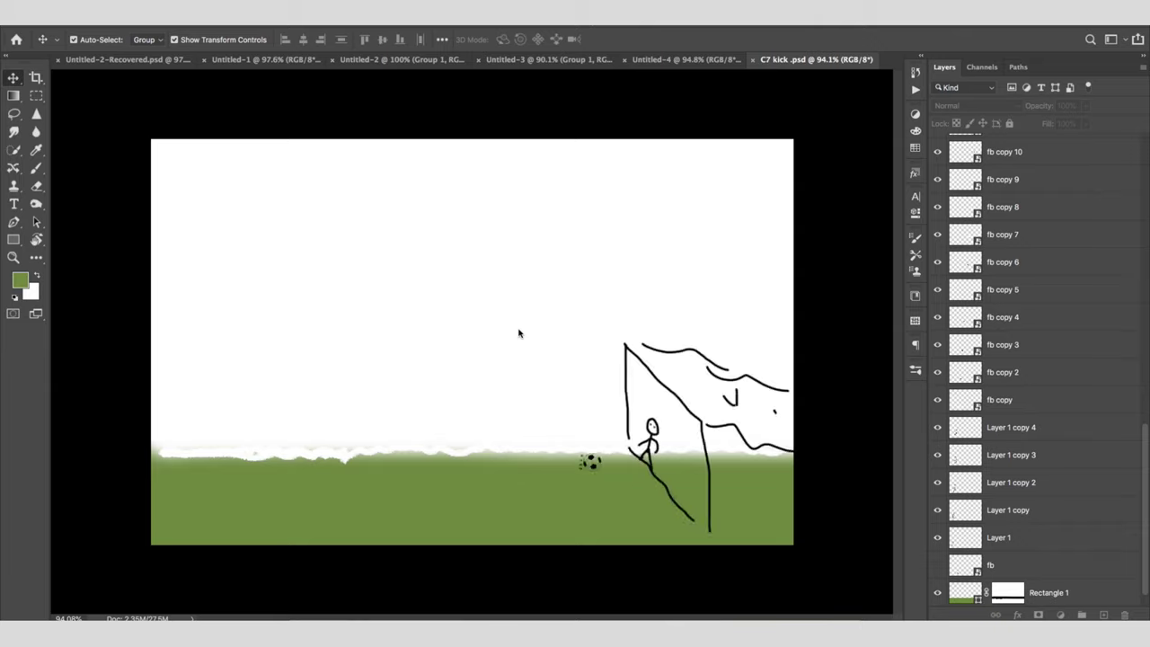